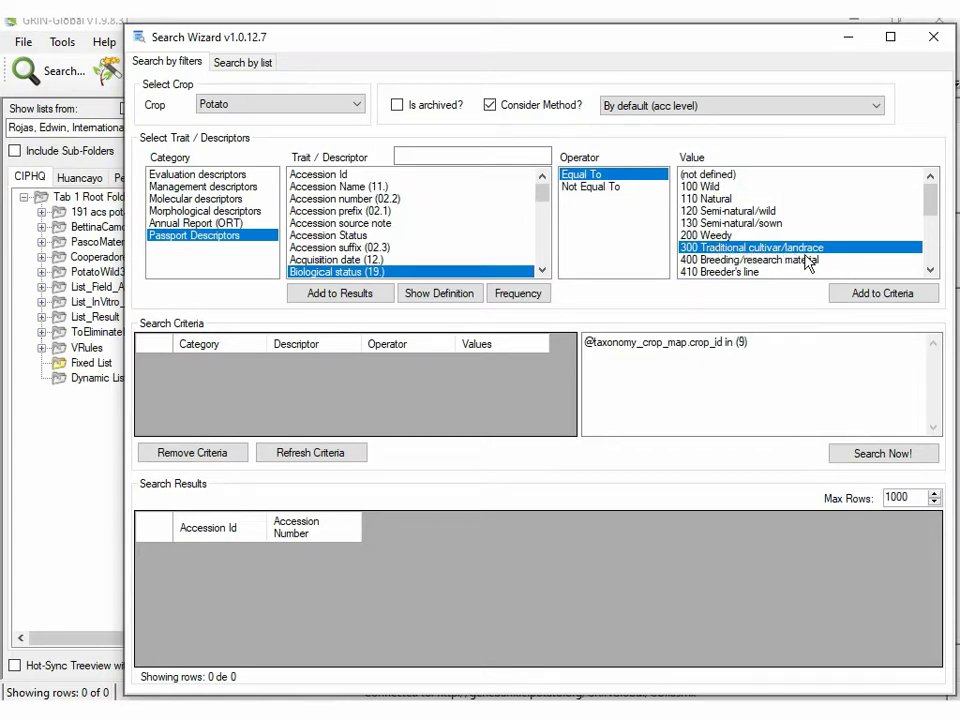
Add the criteria Biological status equal to 300 Traditional cultivar/landrace and Accession Status equal to Active.
click(873, 294)
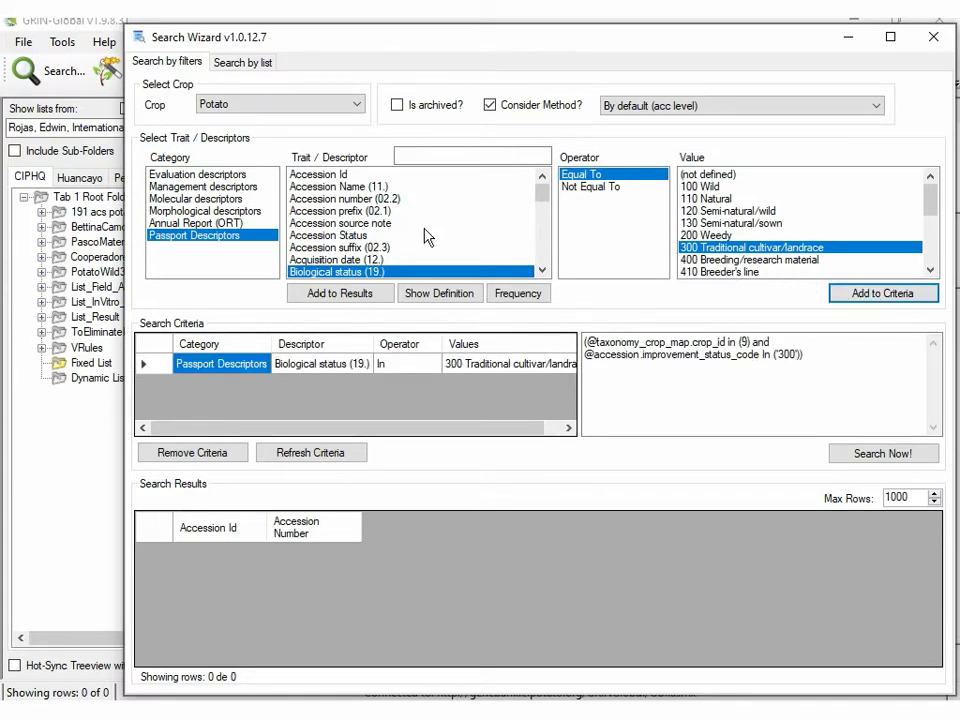
click(385, 235)
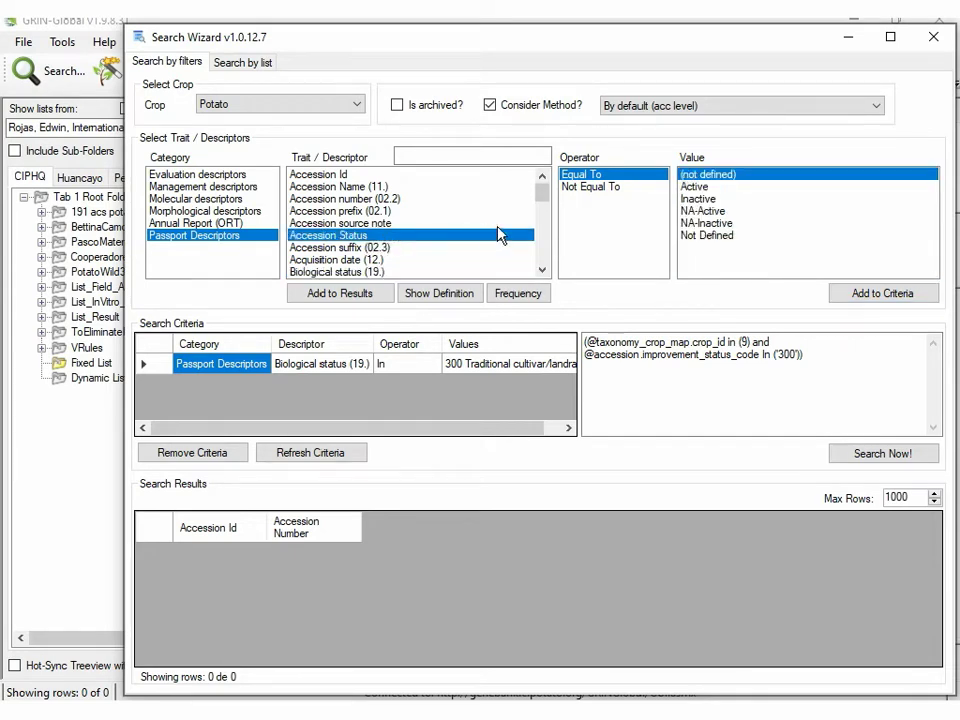
click(703, 187)
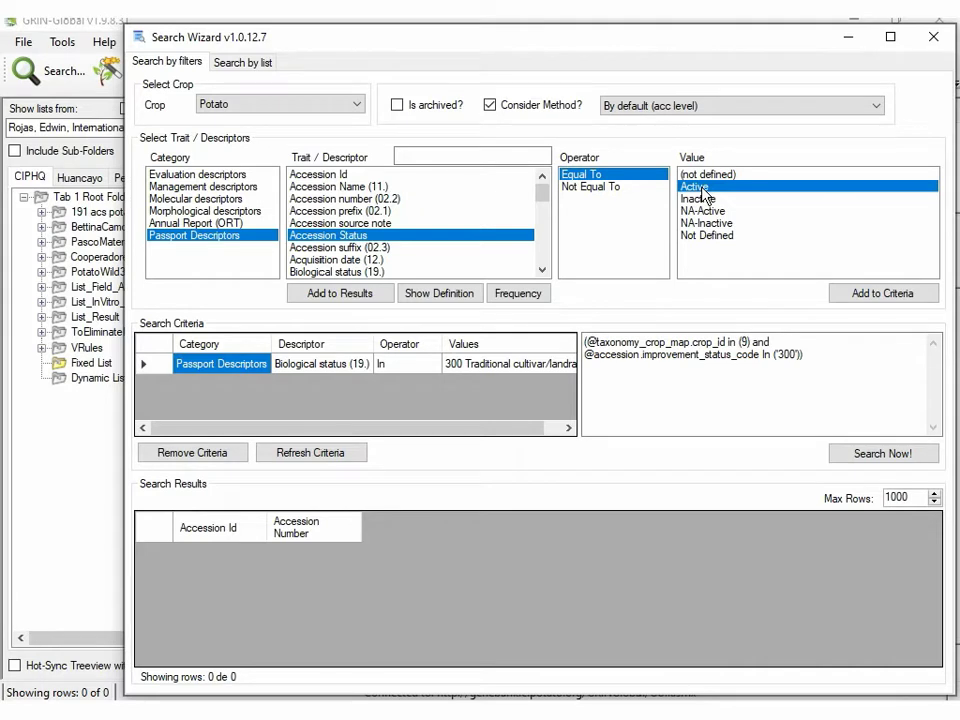
click(845, 293)
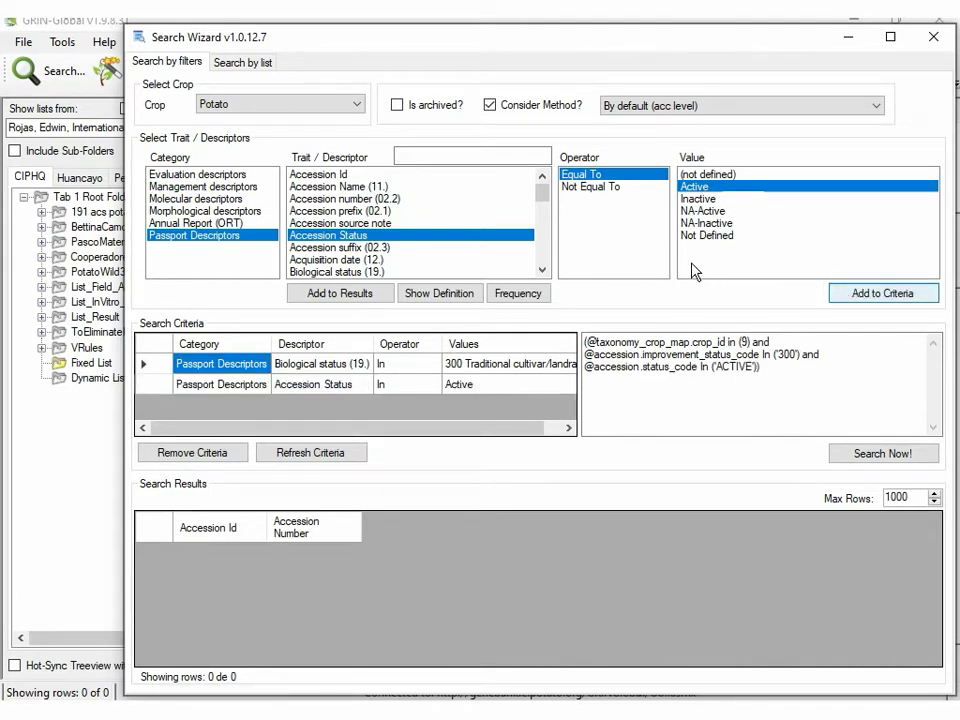
Add the passport criterion Country of origin equal to Bolivia to the search criteria.
scroll(540, 255, down, 5)
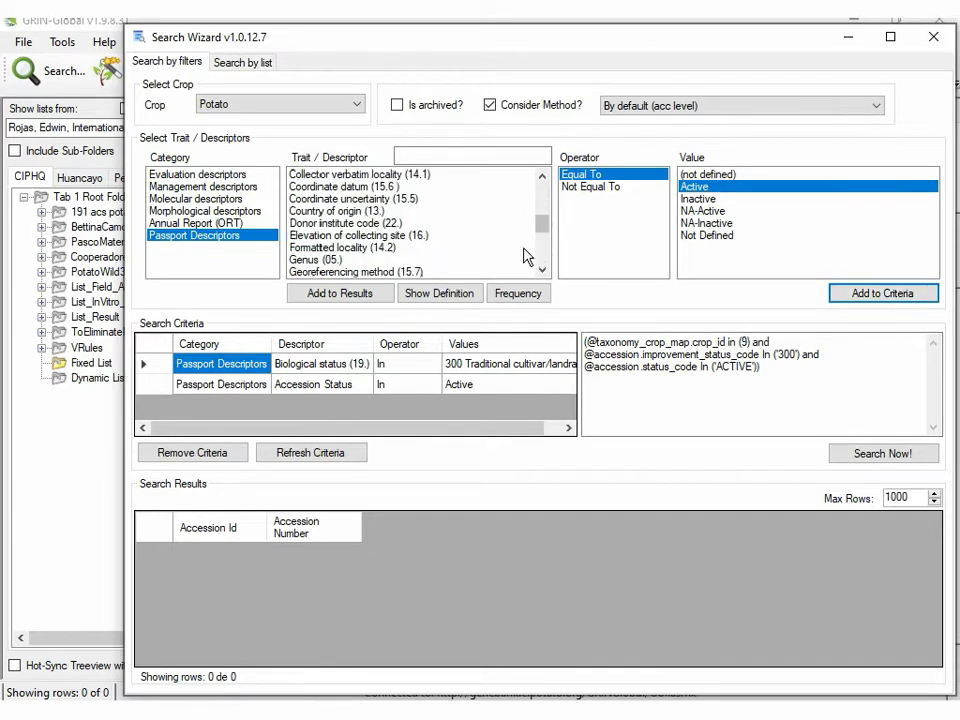
click(396, 211)
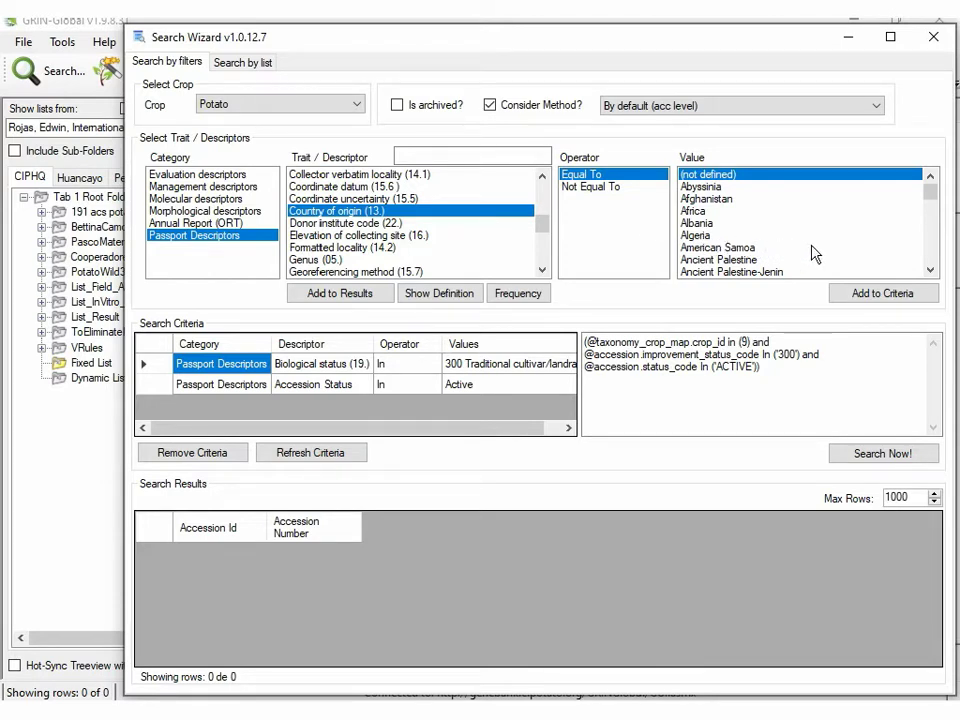
scroll(866, 258, down, 9)
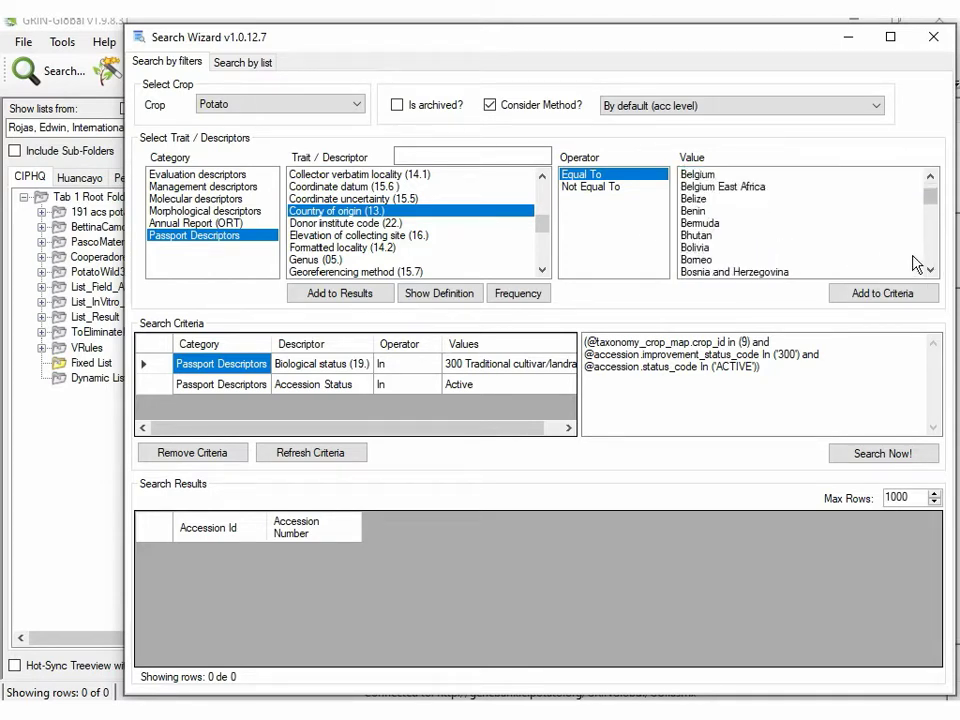
click(719, 250)
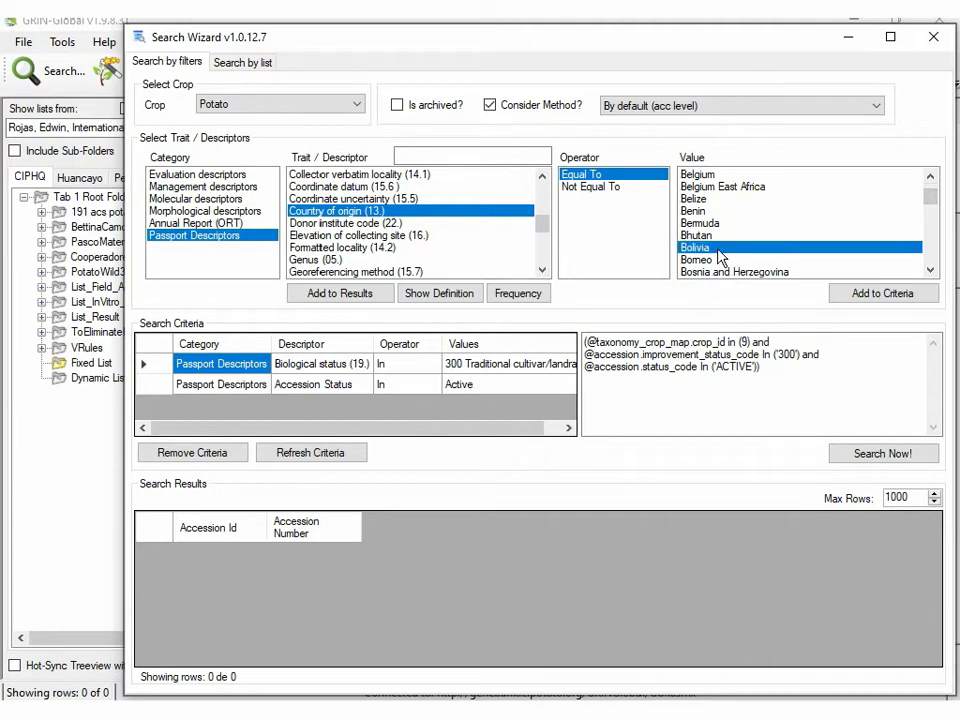
click(858, 293)
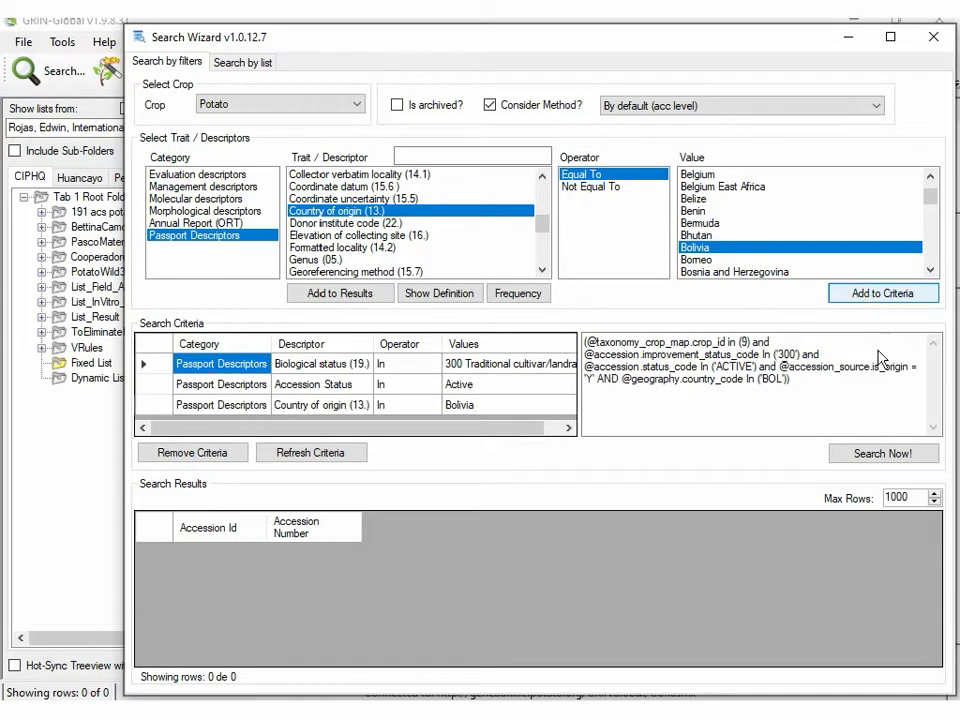
Run the search with the three passport criteria and retrieve the matching accessions.
click(880, 455)
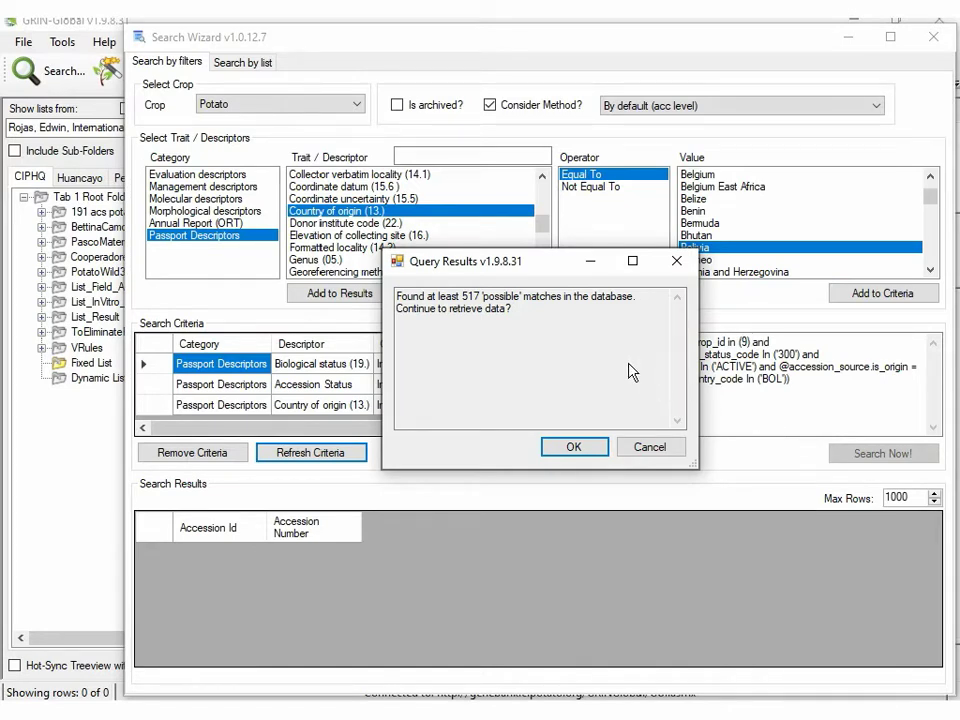
double_click(470, 296)
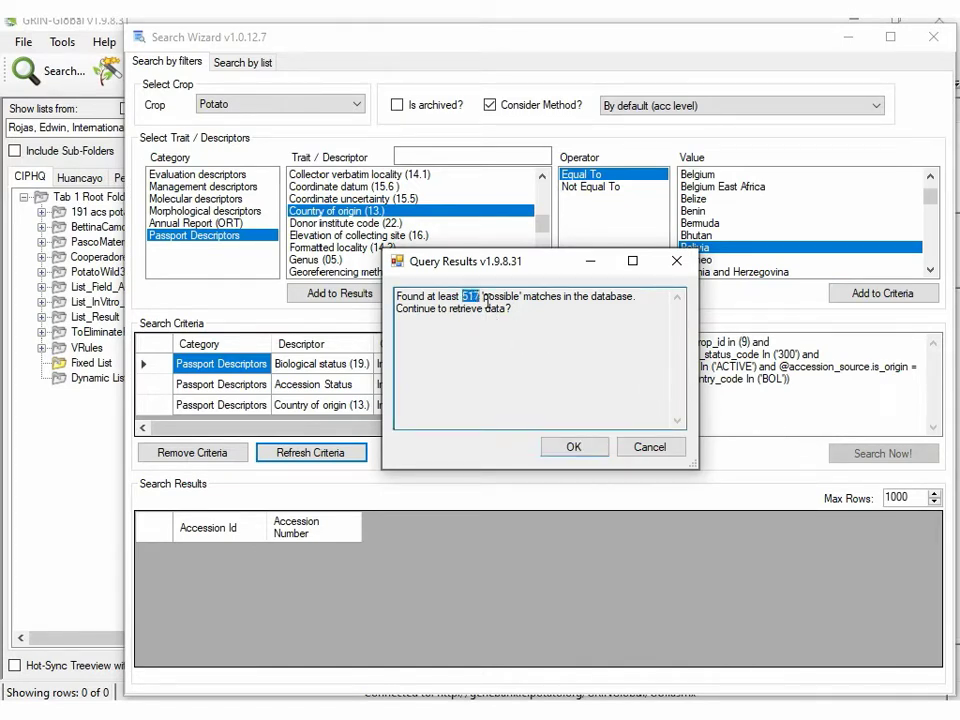
click(574, 448)
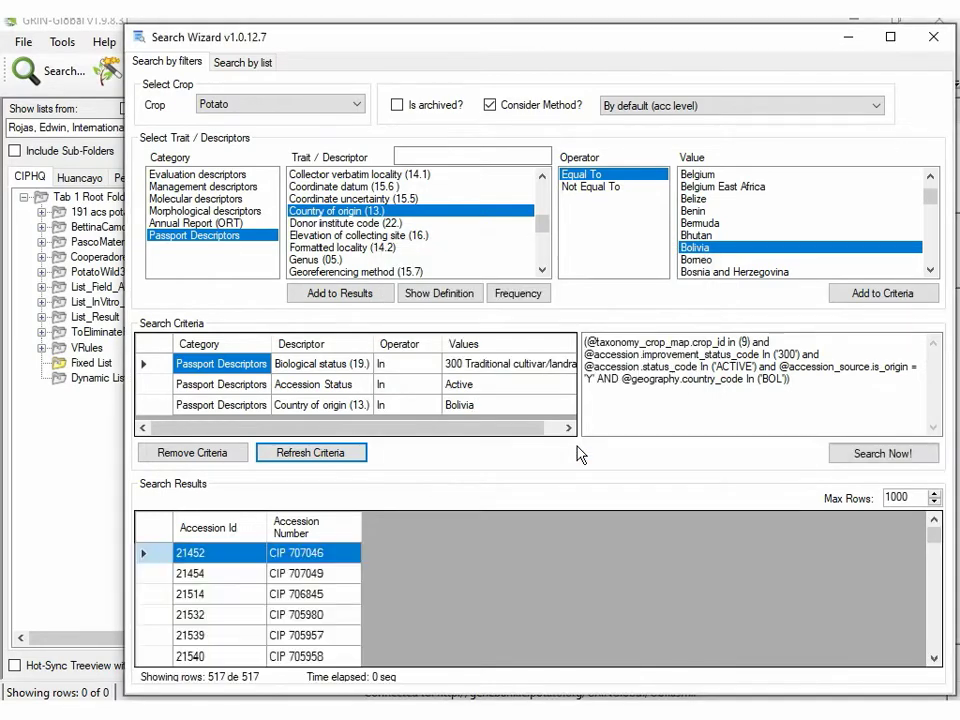
double_click(775, 379)
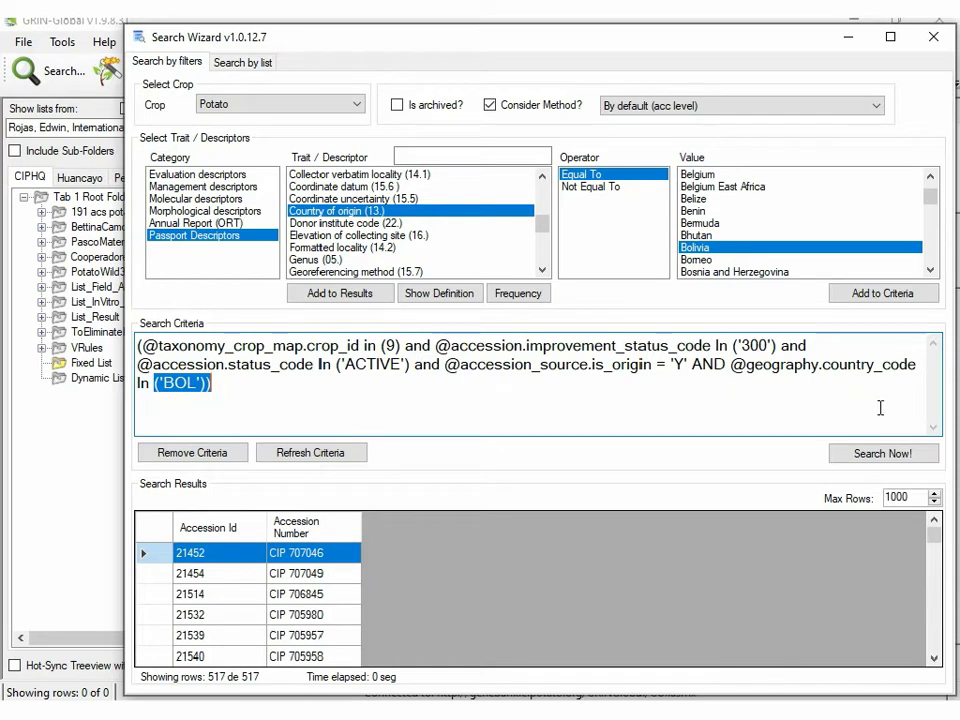
click(732, 364)
text(()
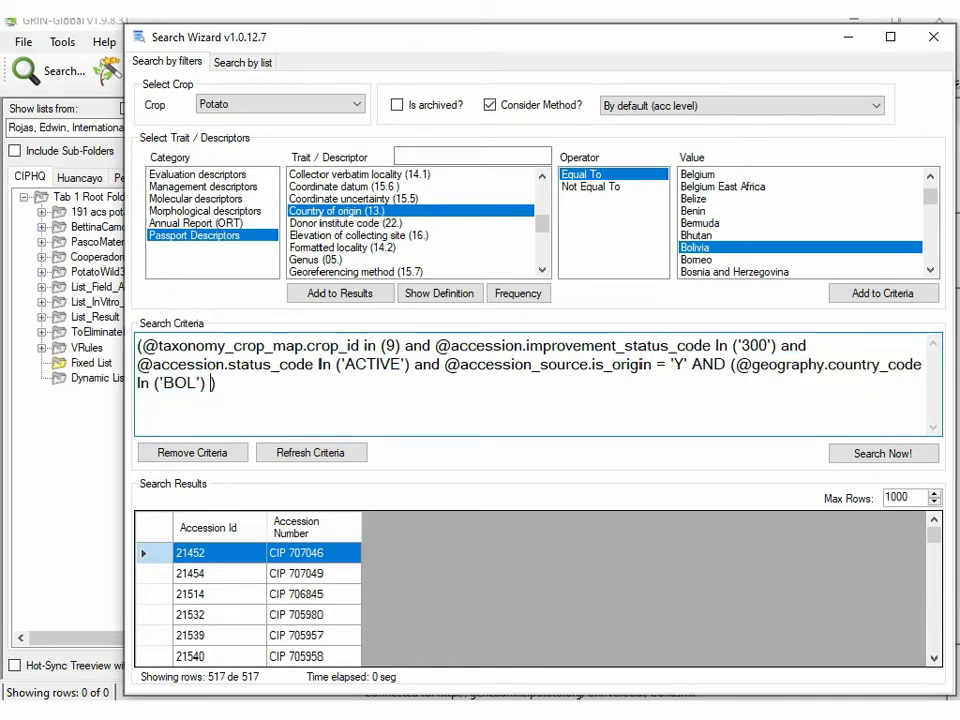
text(or @geography.country_code In ('ECU'))
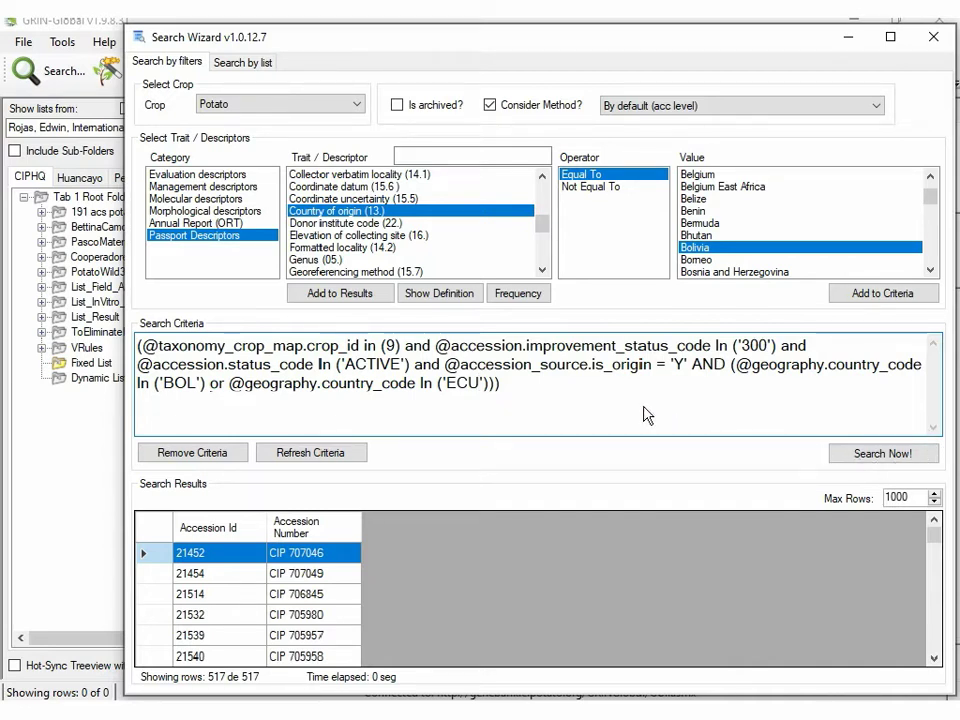
shift+click(558, 387)
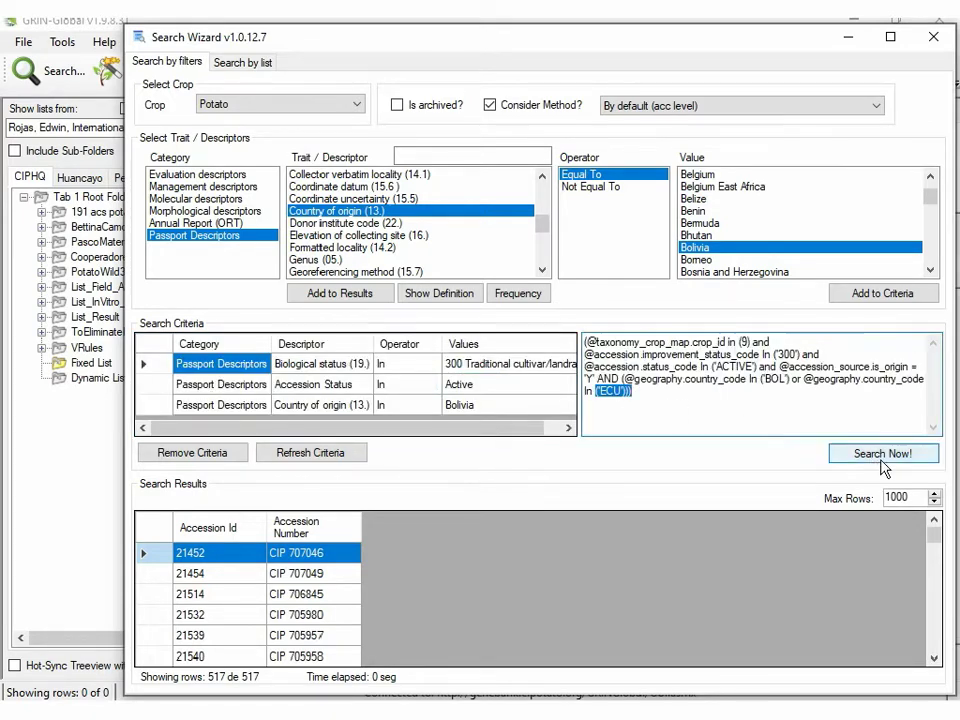
Run the edited query for Bolivia and Ecuador and retrieve the matching accessions.
click(830, 454)
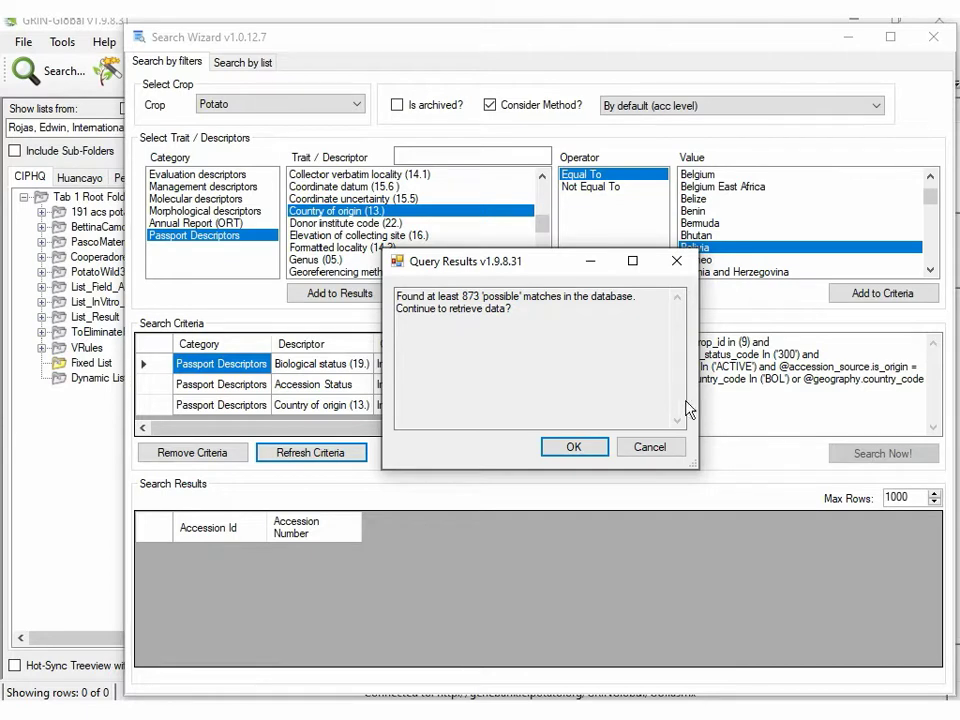
double_click(472, 296)
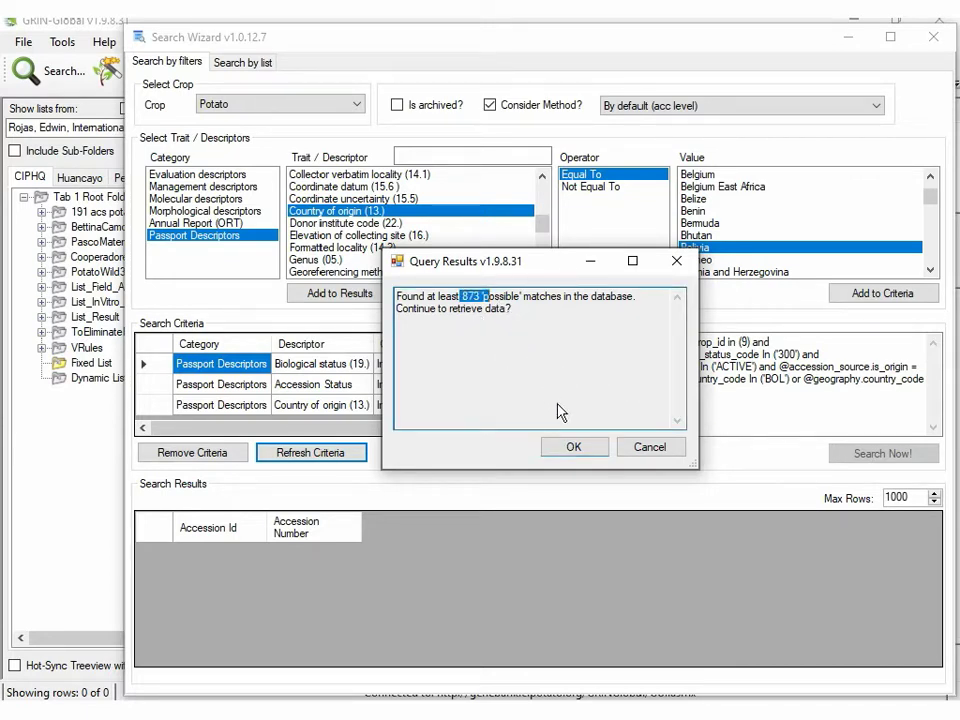
click(587, 458)
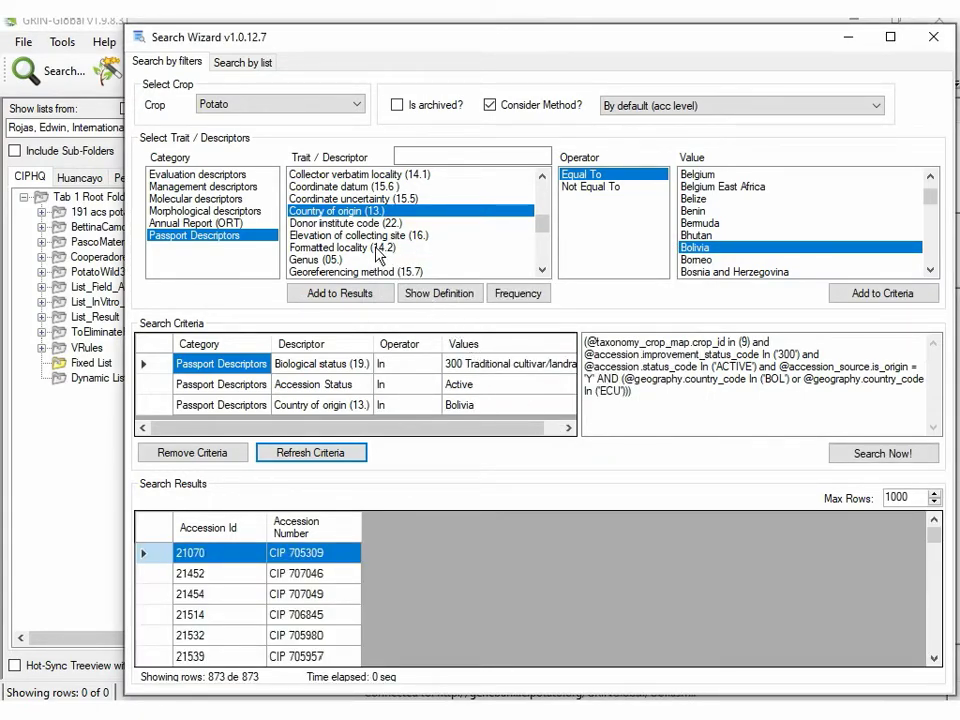
Add the passport descriptors Accession Status and Collecting number (03.) as columns in the search results.
scroll(350, 250, up, 3)
click(330, 235)
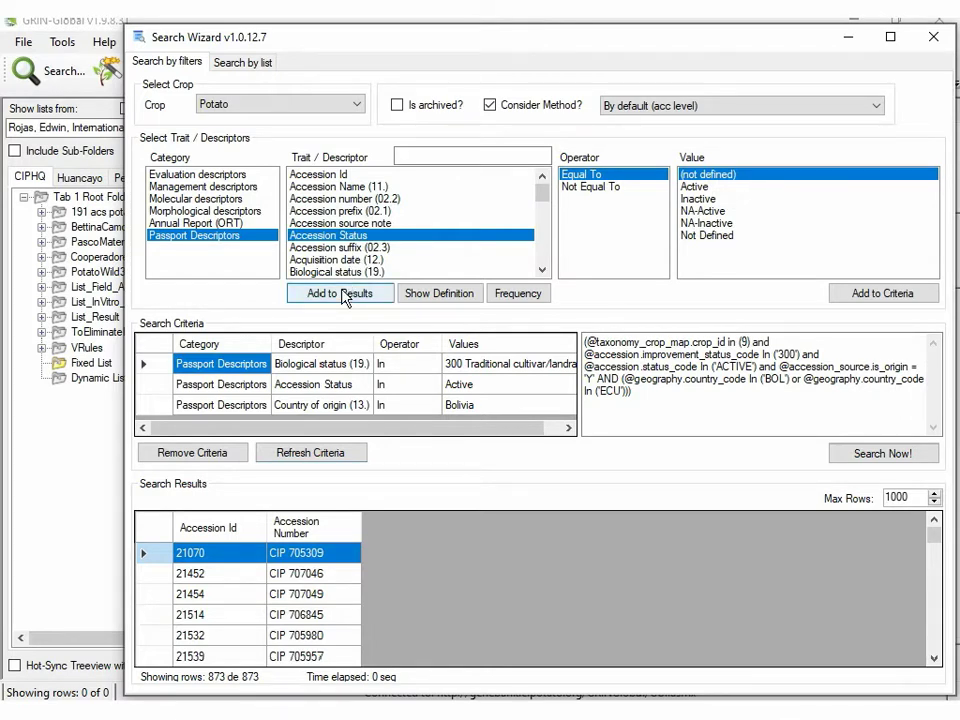
click(341, 293)
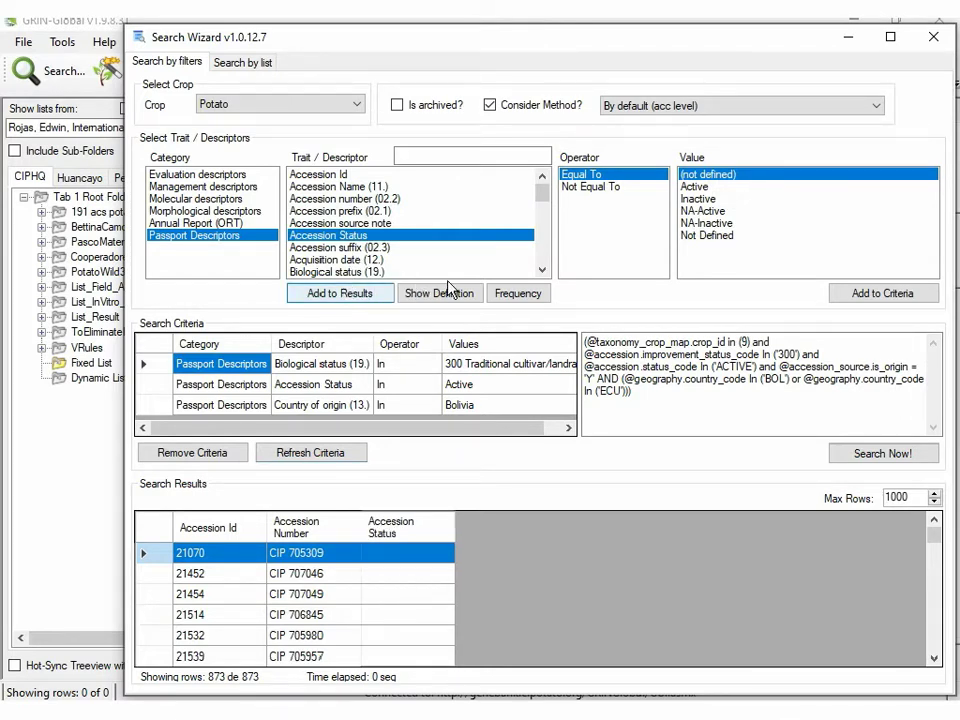
click(541, 269)
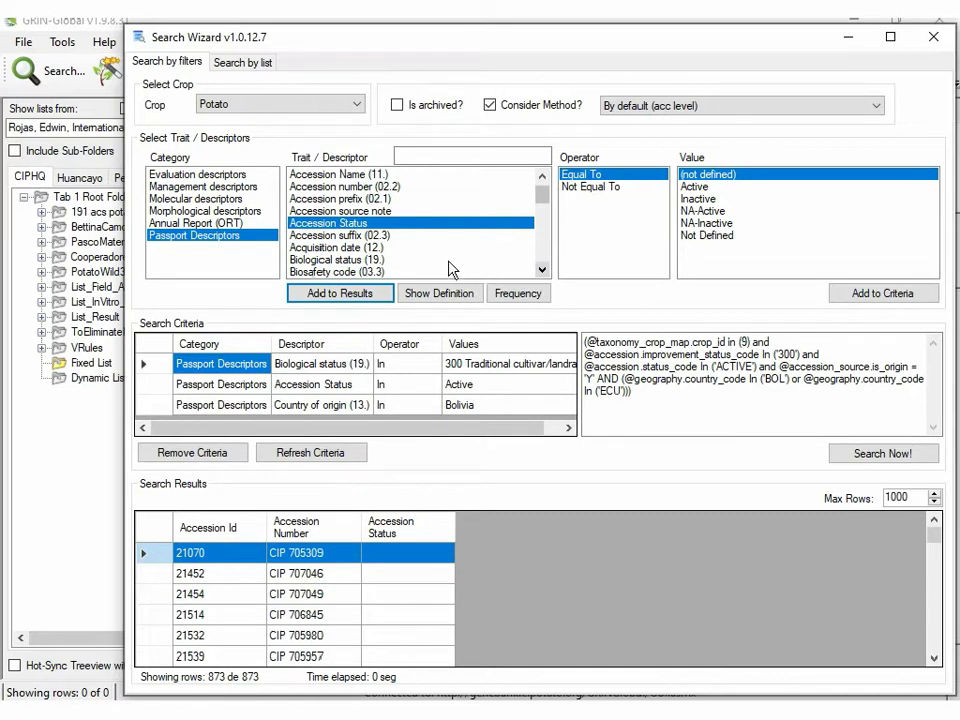
scroll(451, 269, down, 2)
click(386, 259)
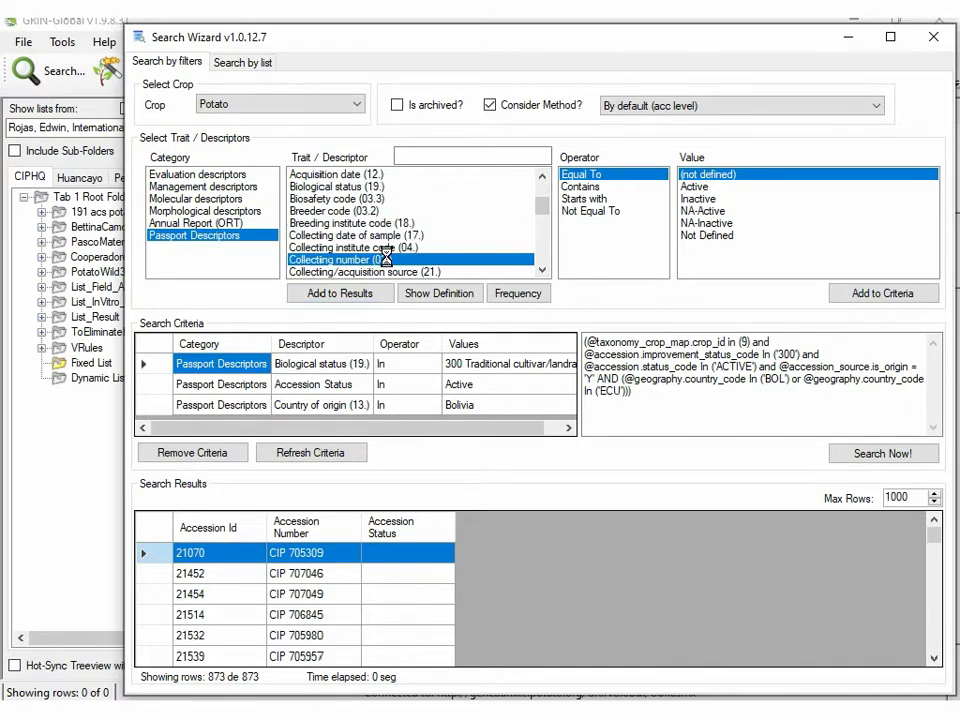
click(367, 293)
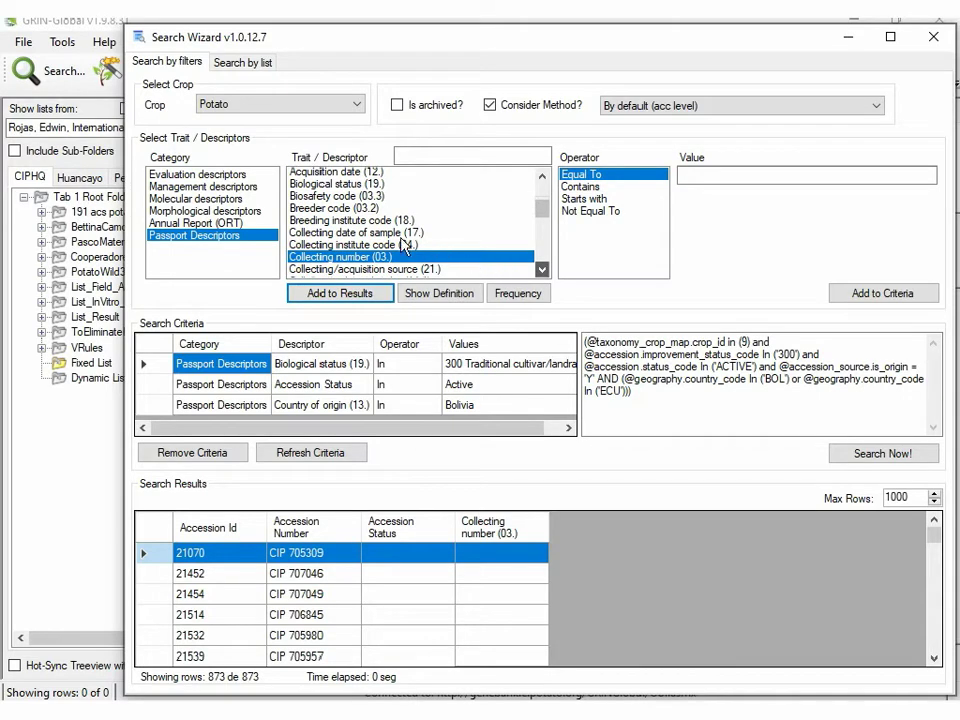
Add the passport descriptors Country of origin (13.) and MLS status (27.) as columns in the search results.
scroll(403, 243, down, 3)
click(368, 224)
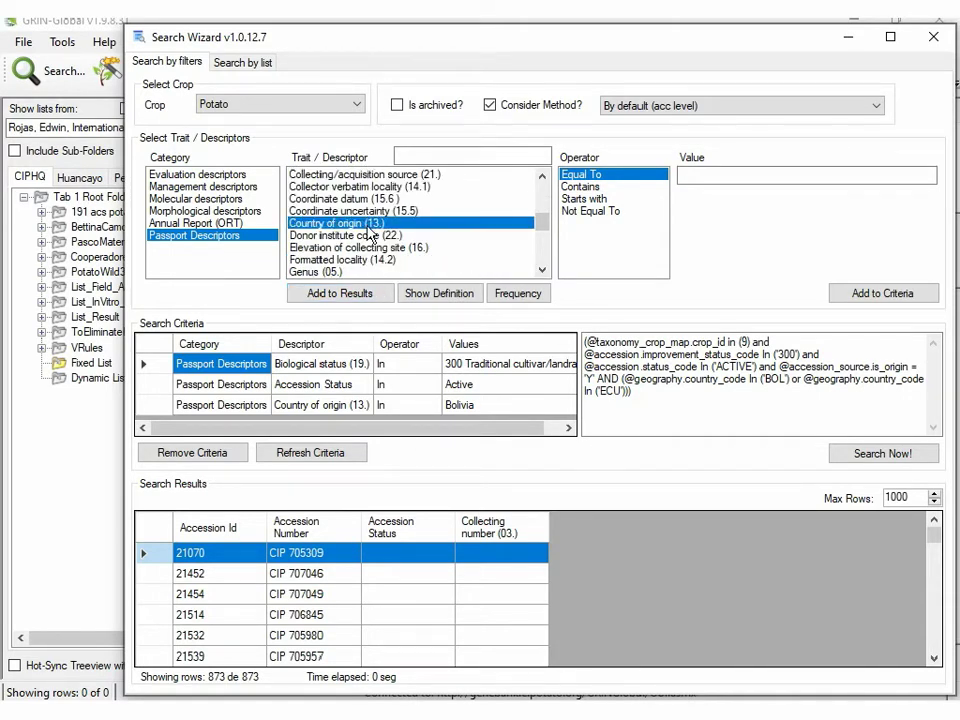
click(340, 293)
scroll(345, 255, down, 3)
click(336, 248)
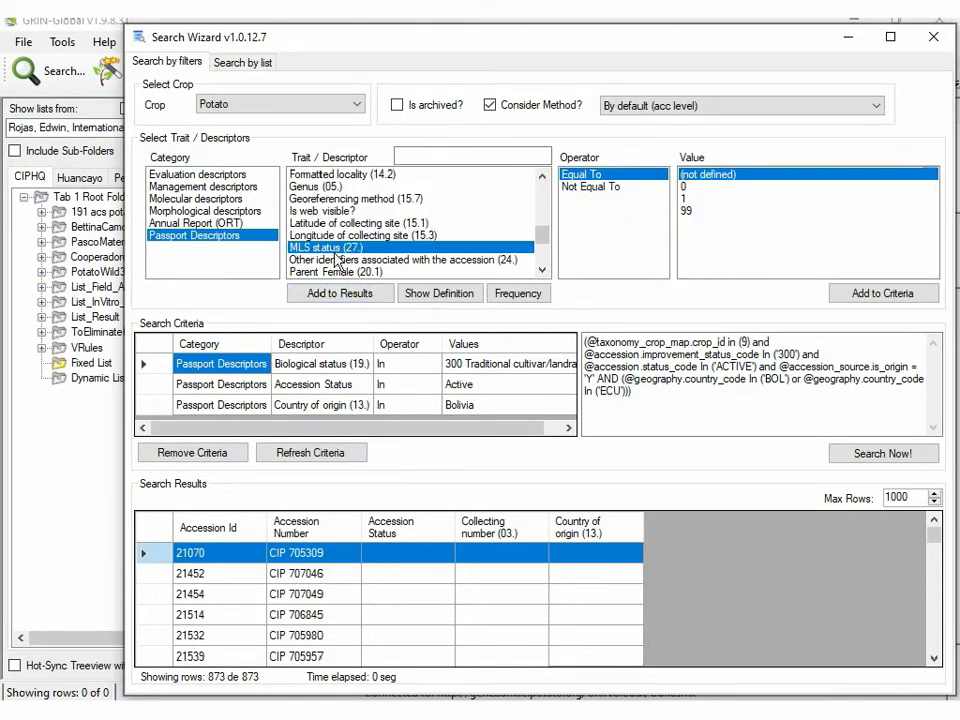
click(358, 296)
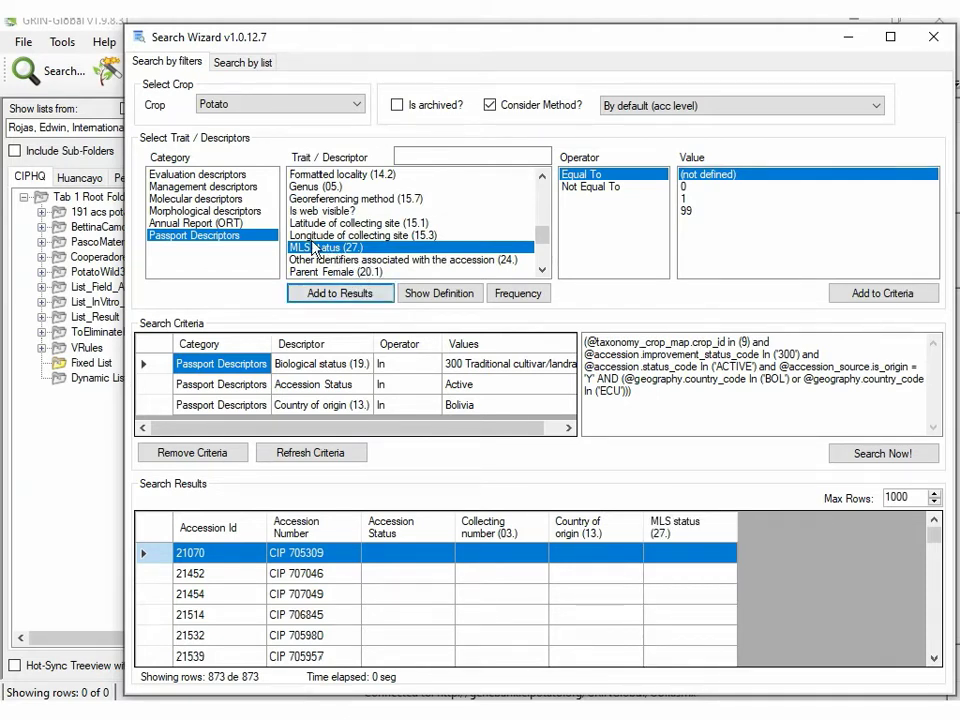
Add the morphological descriptor Flower color intensity as a column in the search results.
click(256, 212)
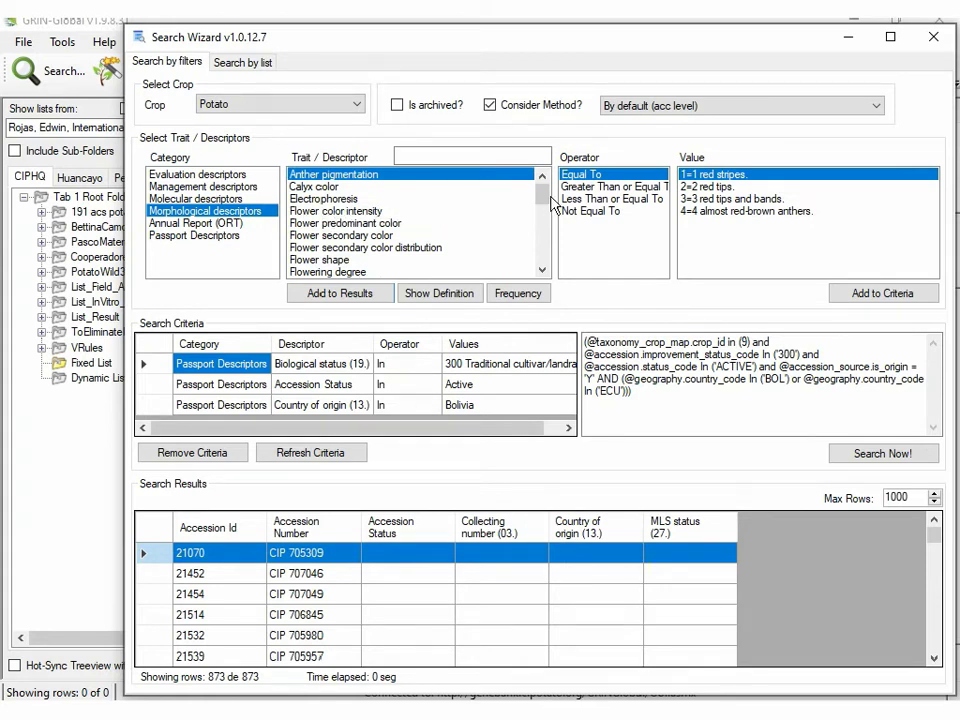
key(Down)
key(Down)
key(Down)
key(Down)
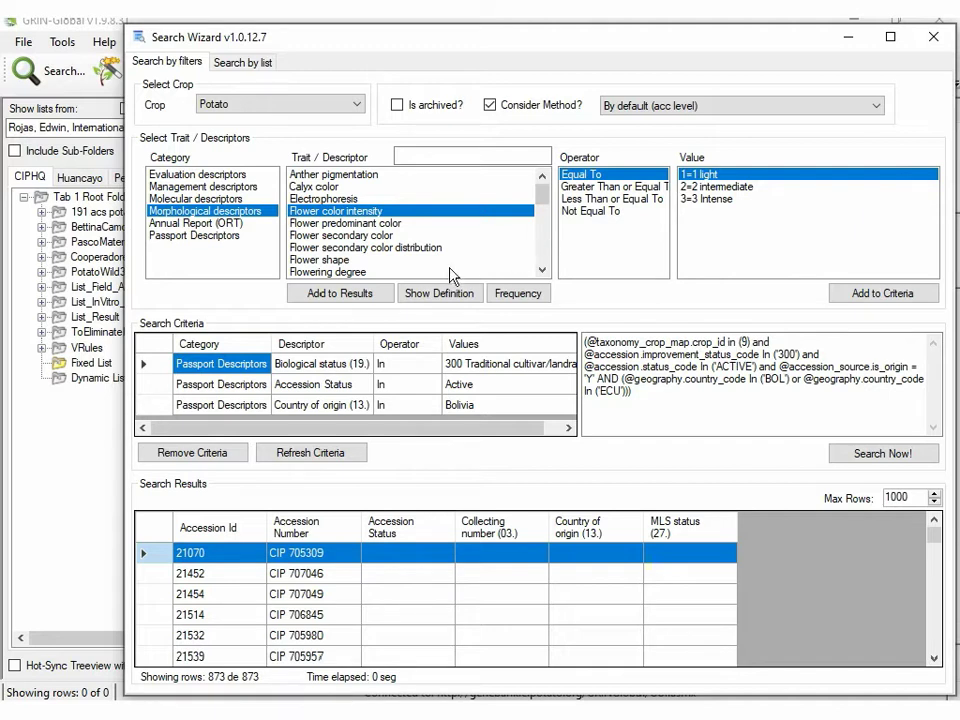
key(Down)
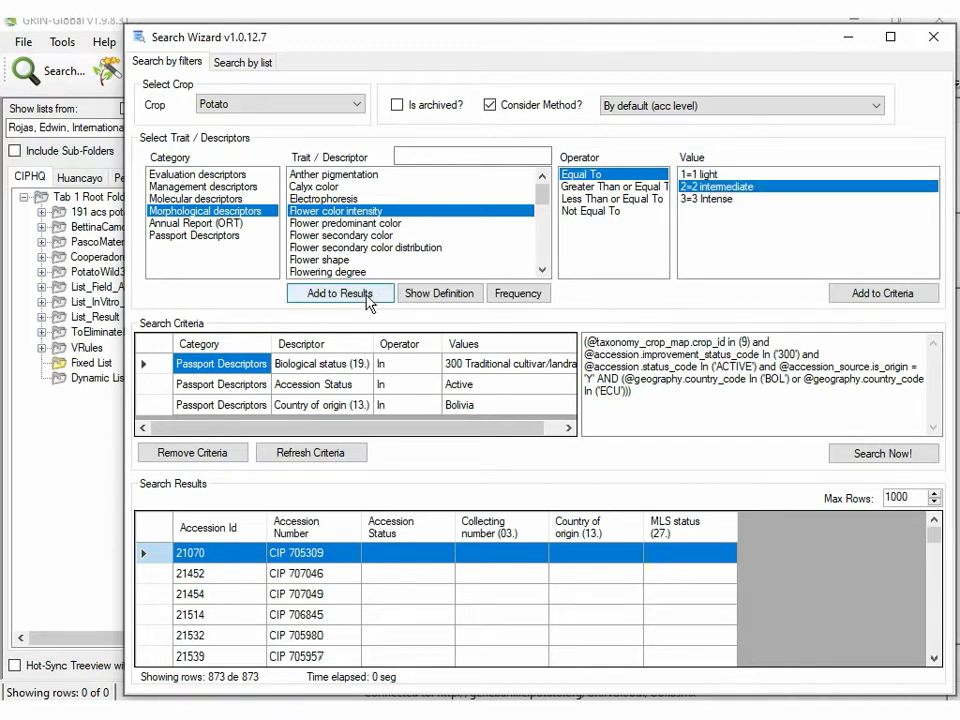
click(366, 294)
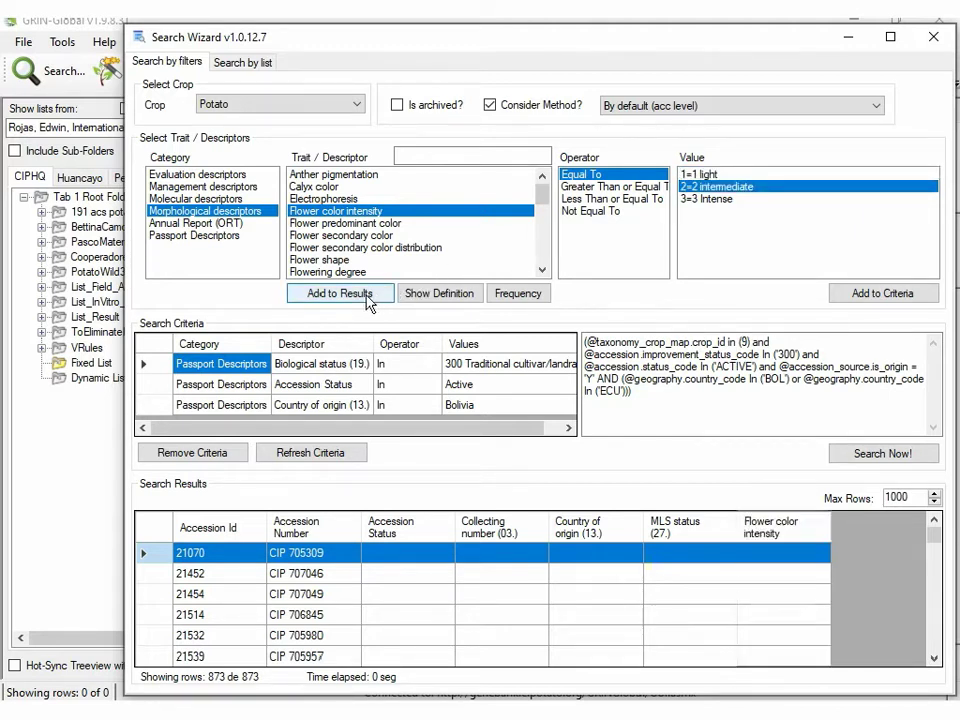
Examine the definition and trait codes of Flower color intensity, and display the frequency of its values.
click(467, 300)
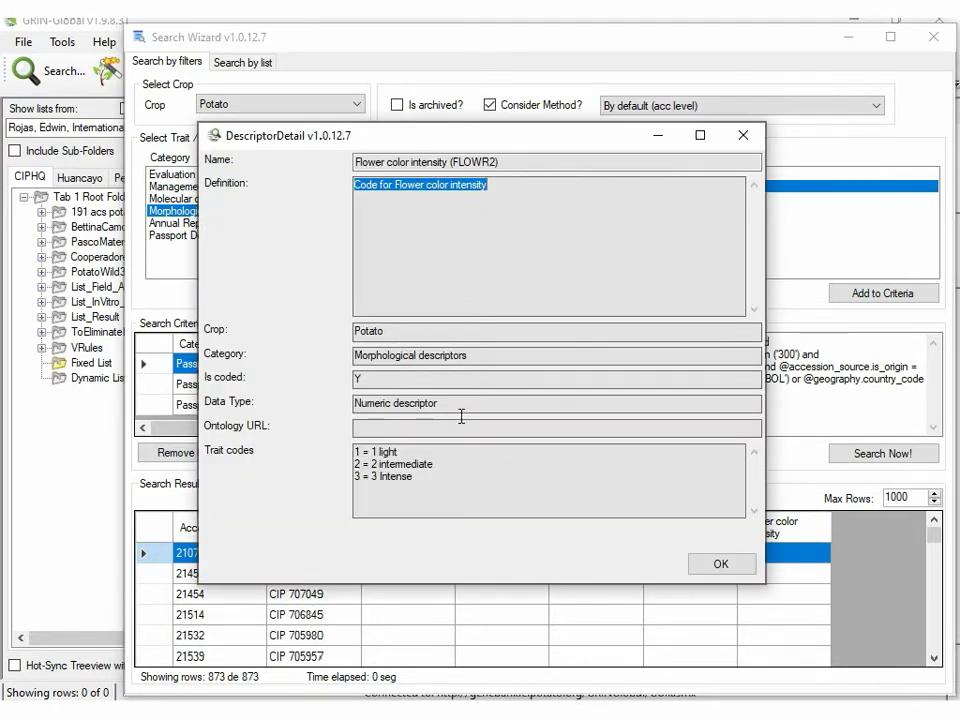
click(381, 452)
key(ctrl+a)
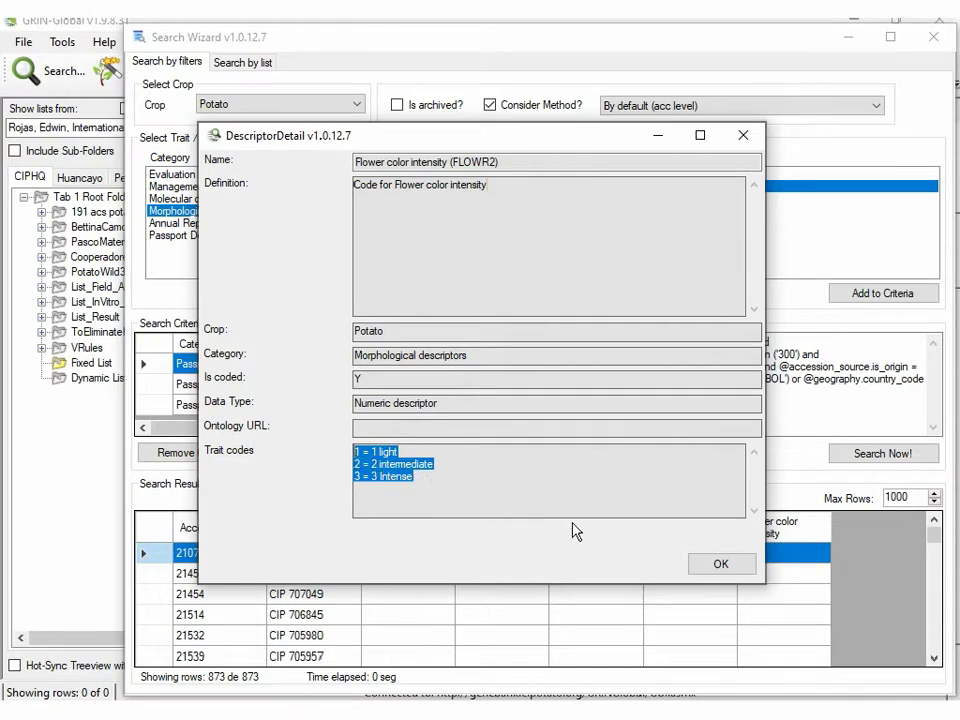
click(706, 570)
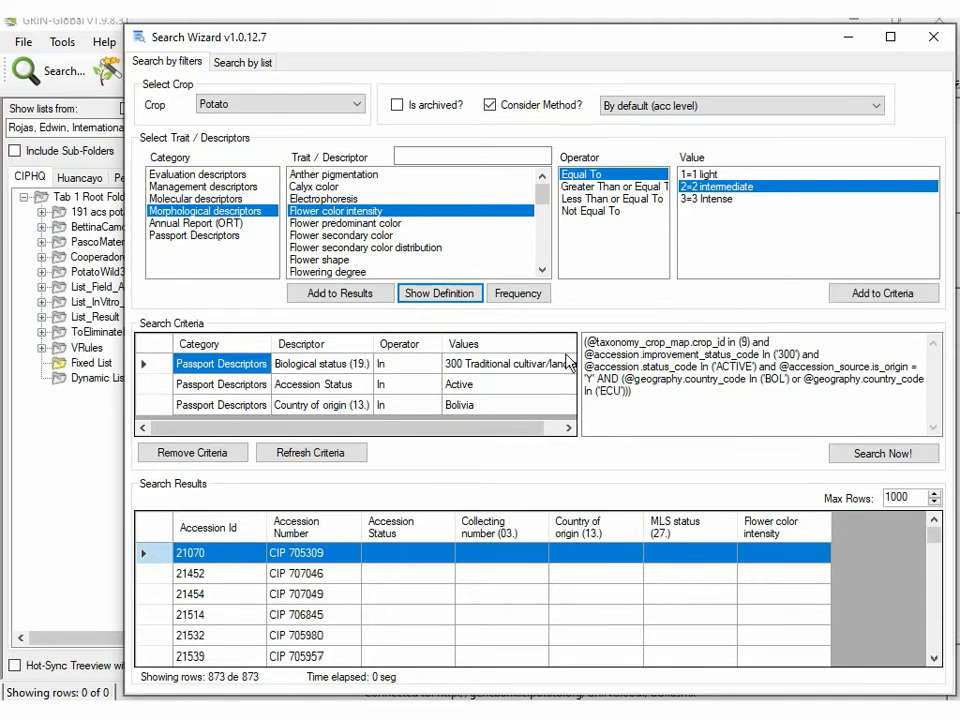
click(531, 301)
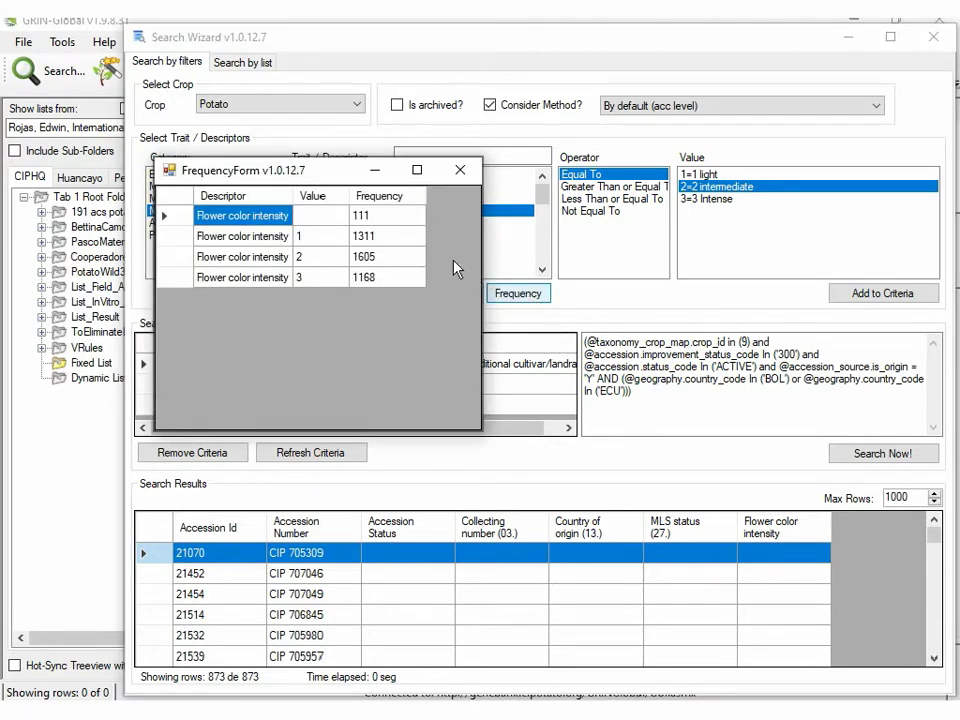
Examine the frequency of each Flower color intensity value, and close the frequency table.
click(315, 236)
key(Down)
key(Down)
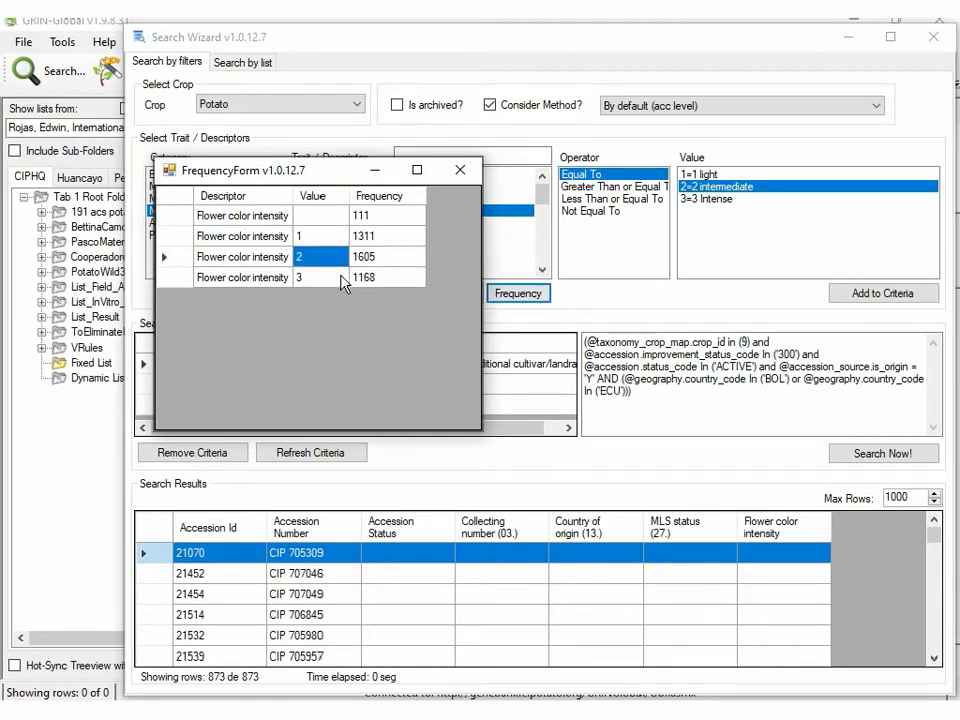
click(384, 280)
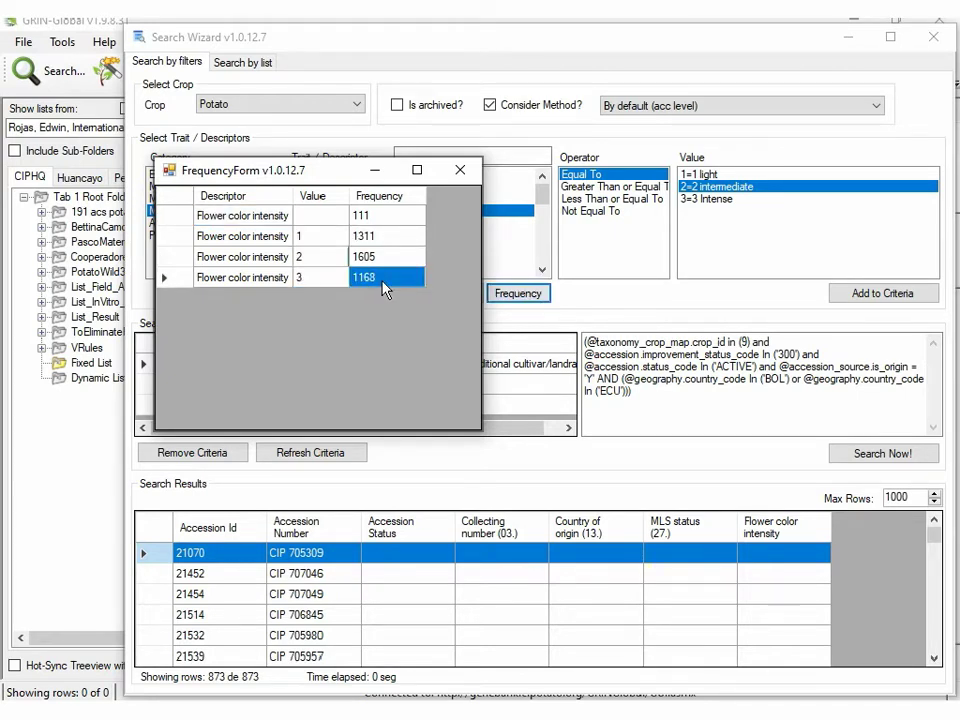
click(462, 178)
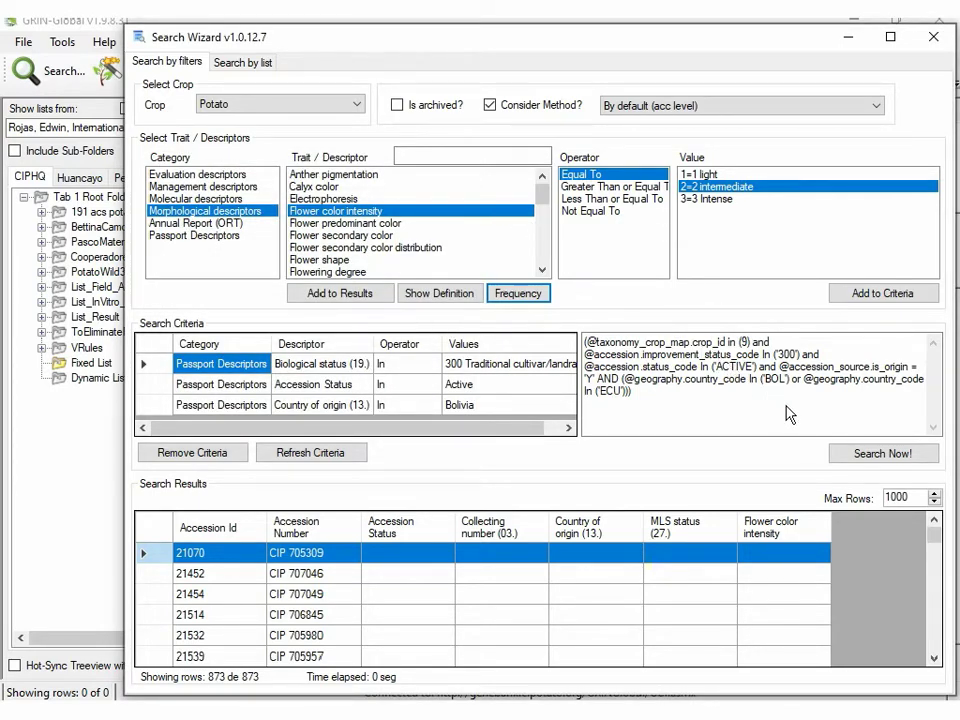
Run the search again and retrieve the data for all matching accessions with the added descriptor columns.
click(855, 455)
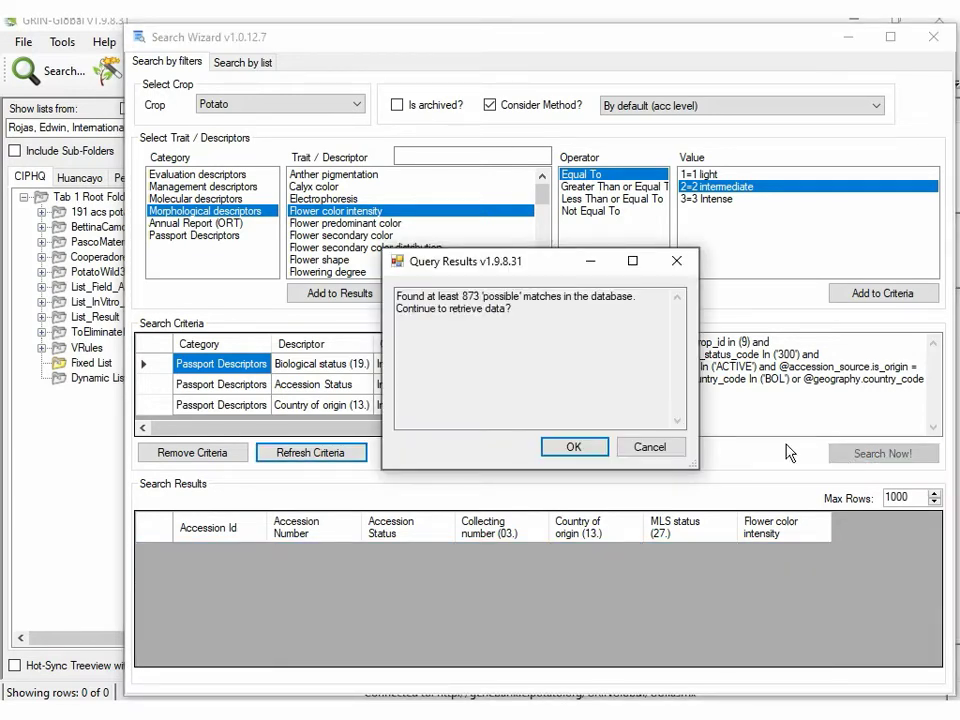
click(576, 446)
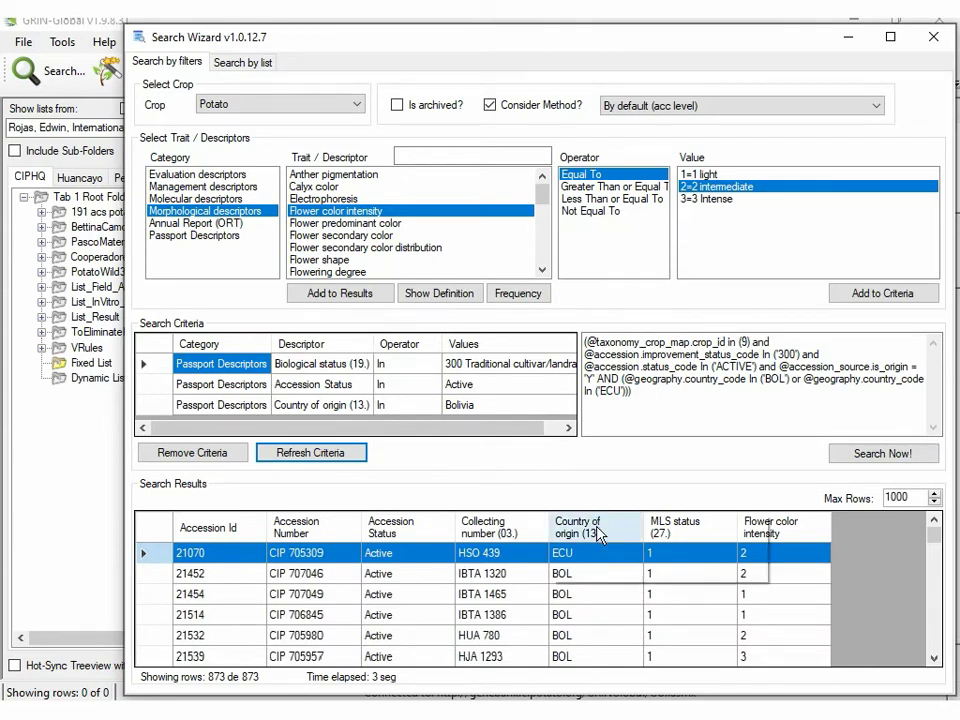
Examine the value frequencies of the Country of origin (13.) and MLS status (27.) columns in the search results.
right_click(560, 524)
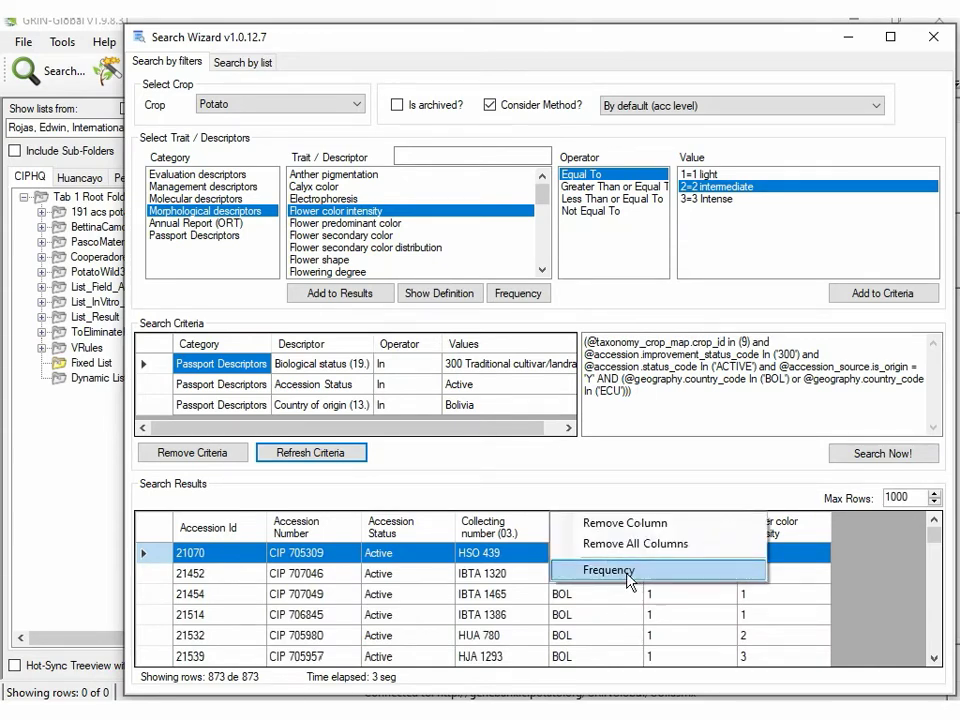
click(628, 576)
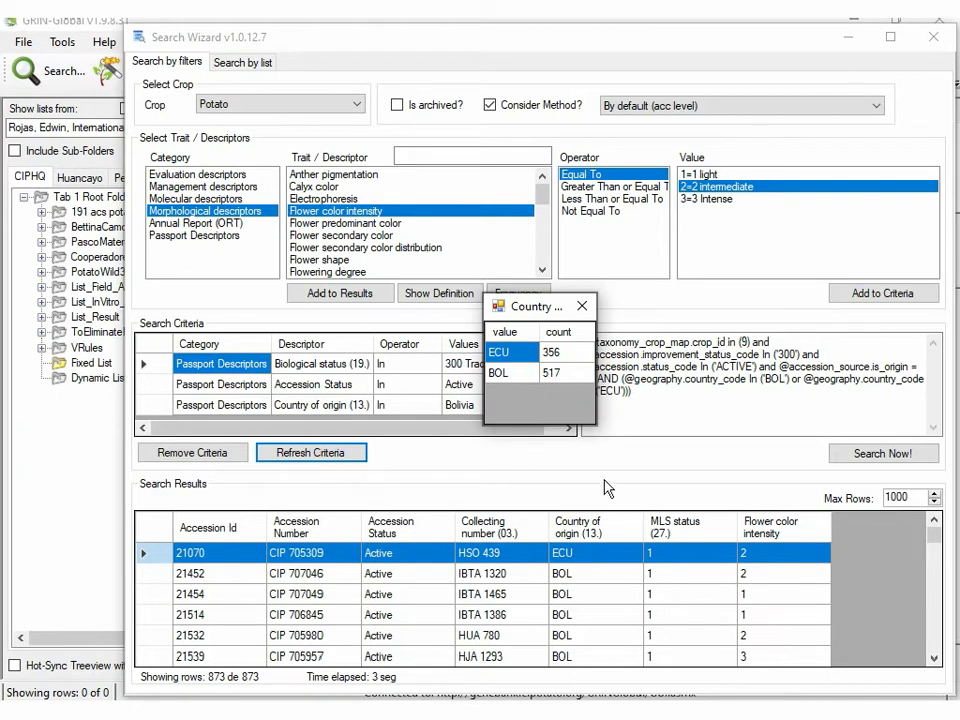
click(582, 307)
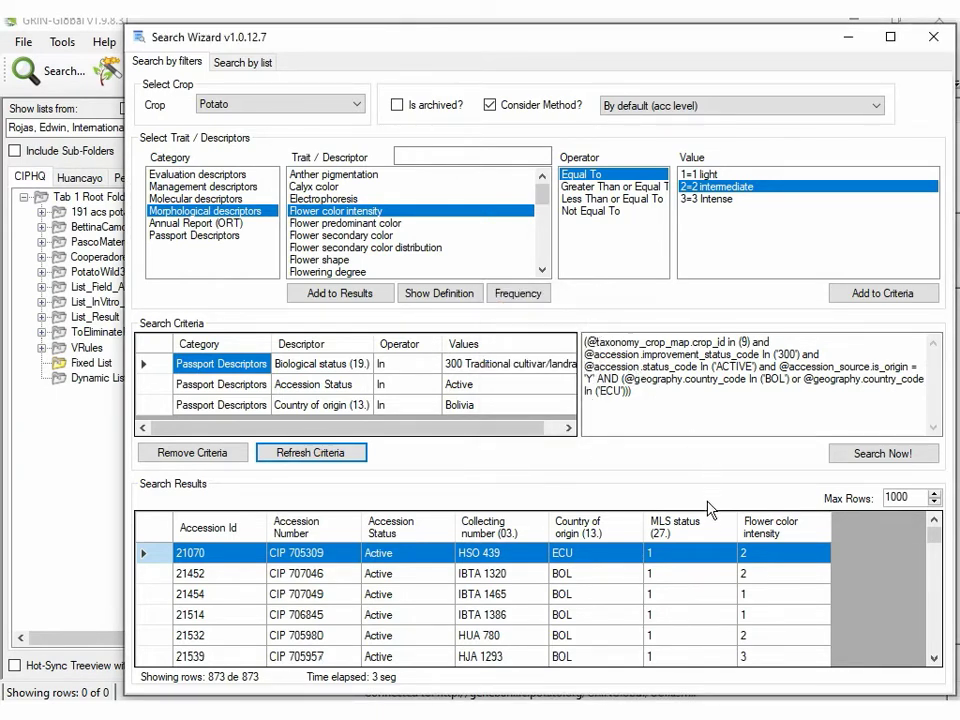
right_click(646, 515)
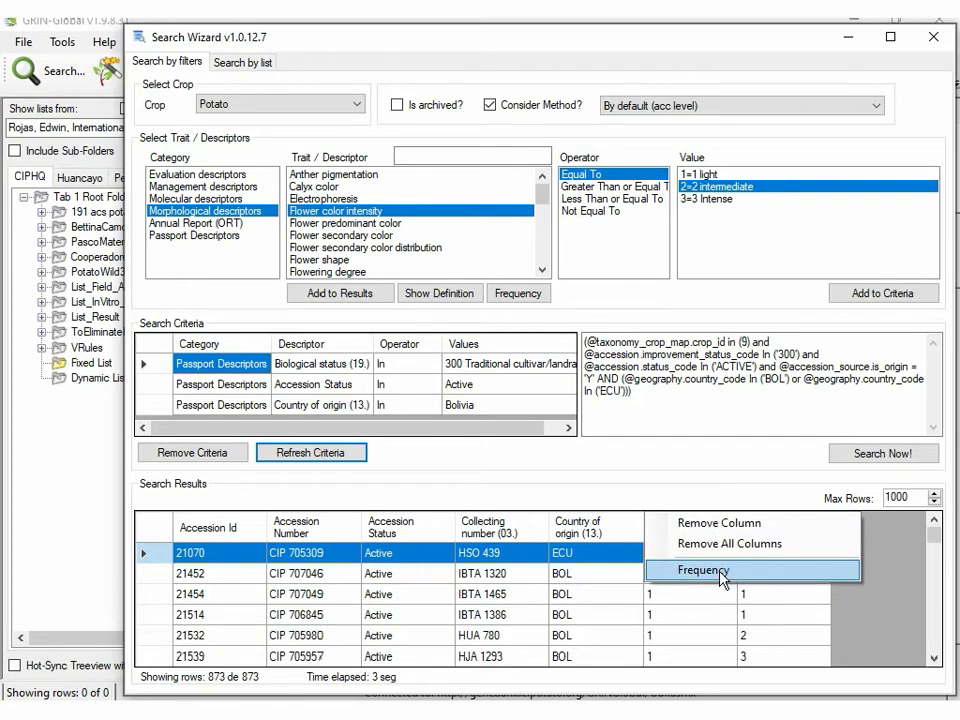
click(720, 572)
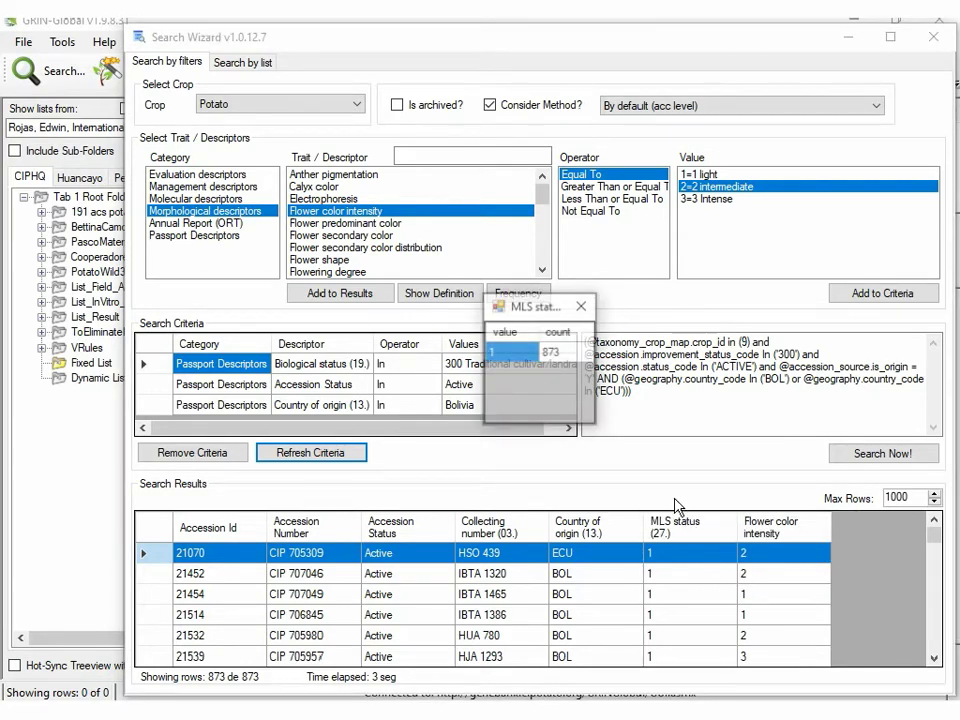
click(581, 306)
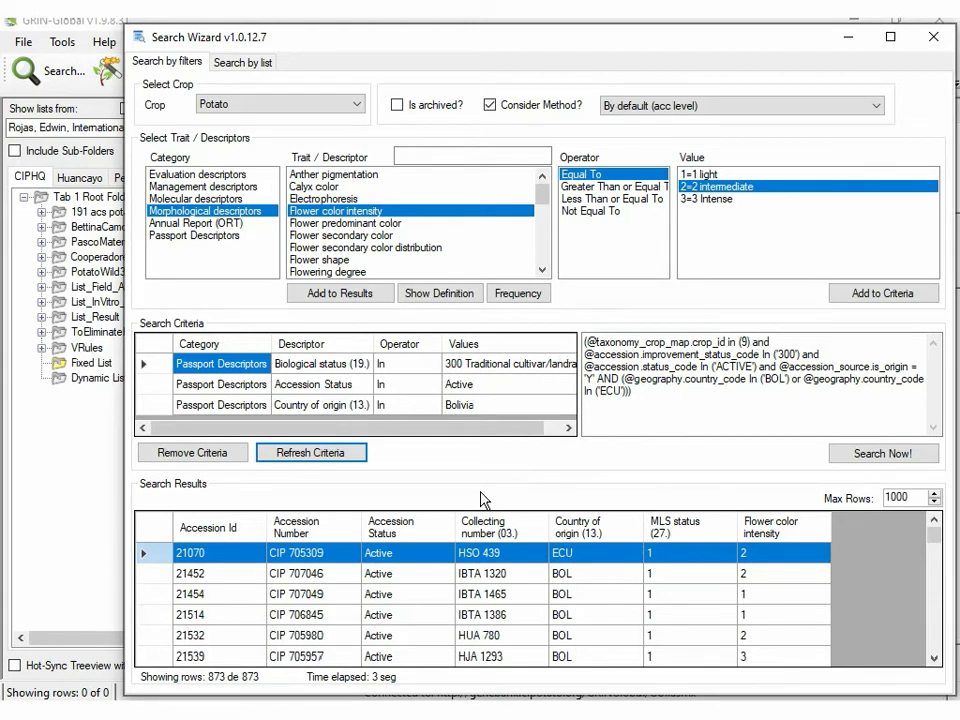
Copy all search results and paste them into the blank Excel workbook starting at cell A1.
click(435, 596)
right_click(424, 594)
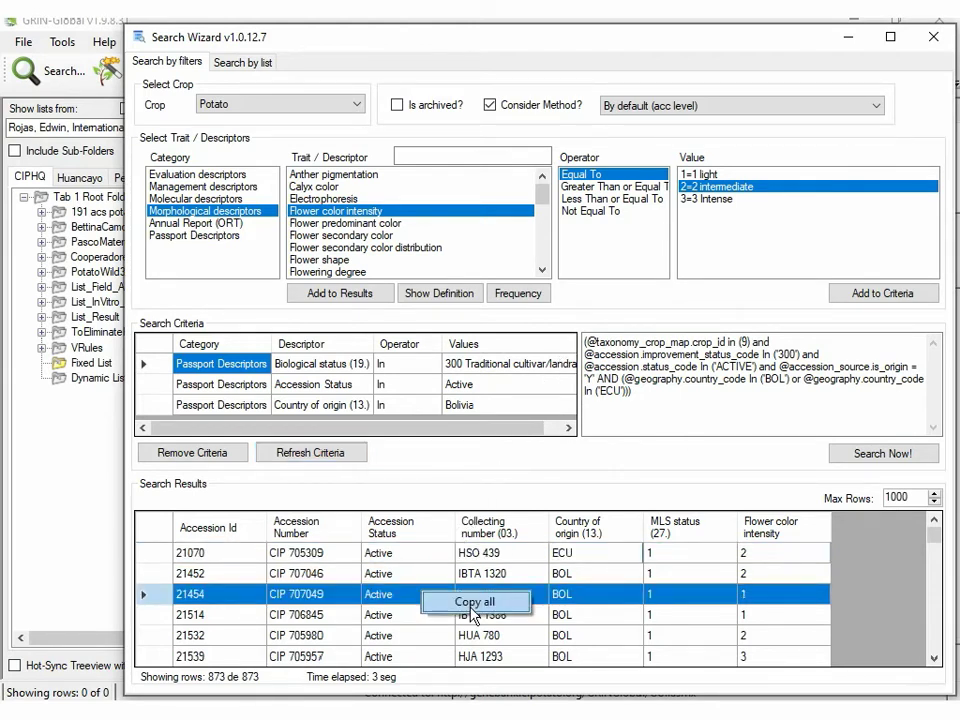
click(474, 602)
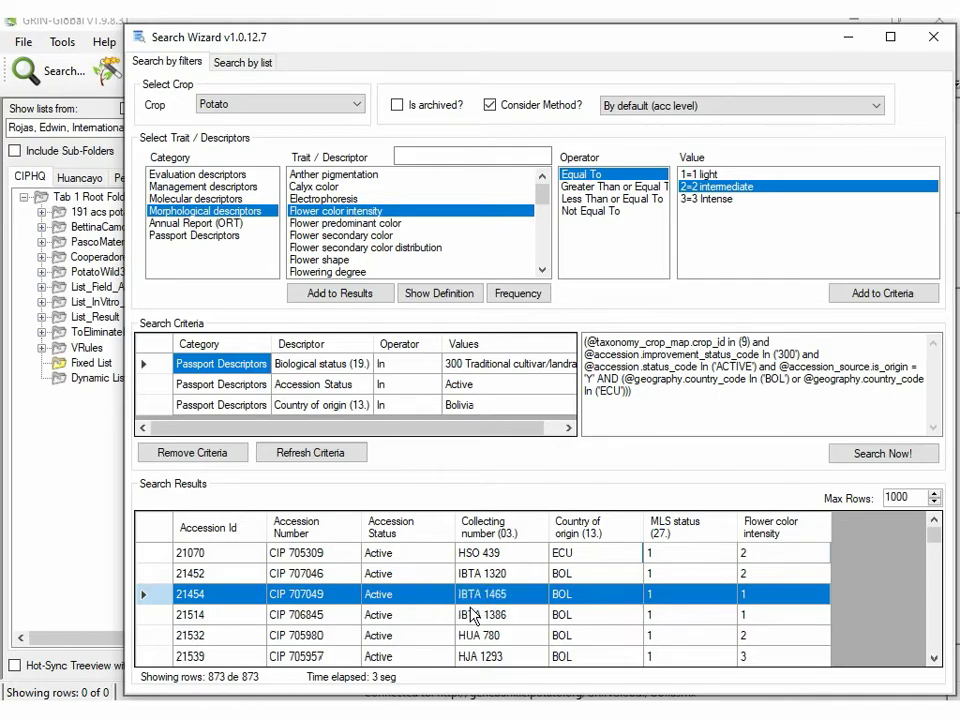
click(456, 698)
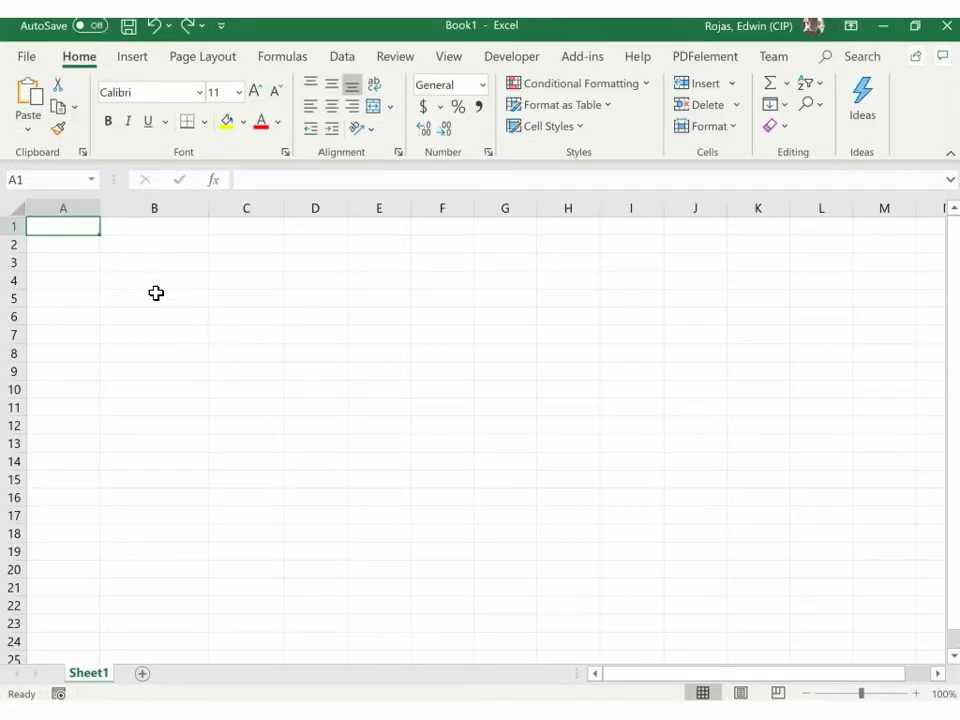
right_click(80, 226)
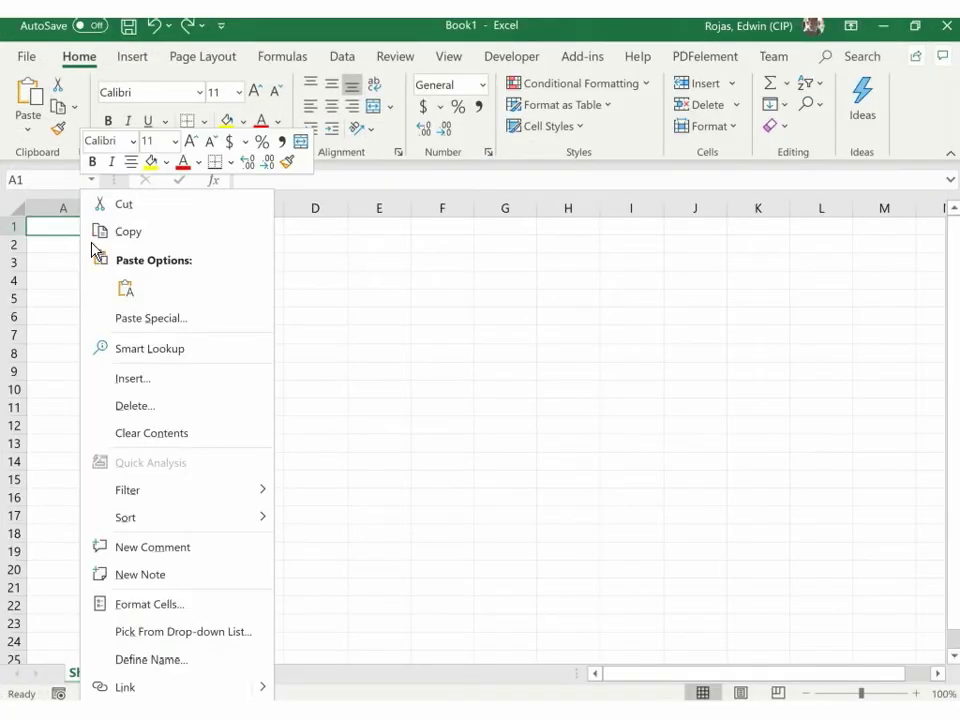
click(124, 290)
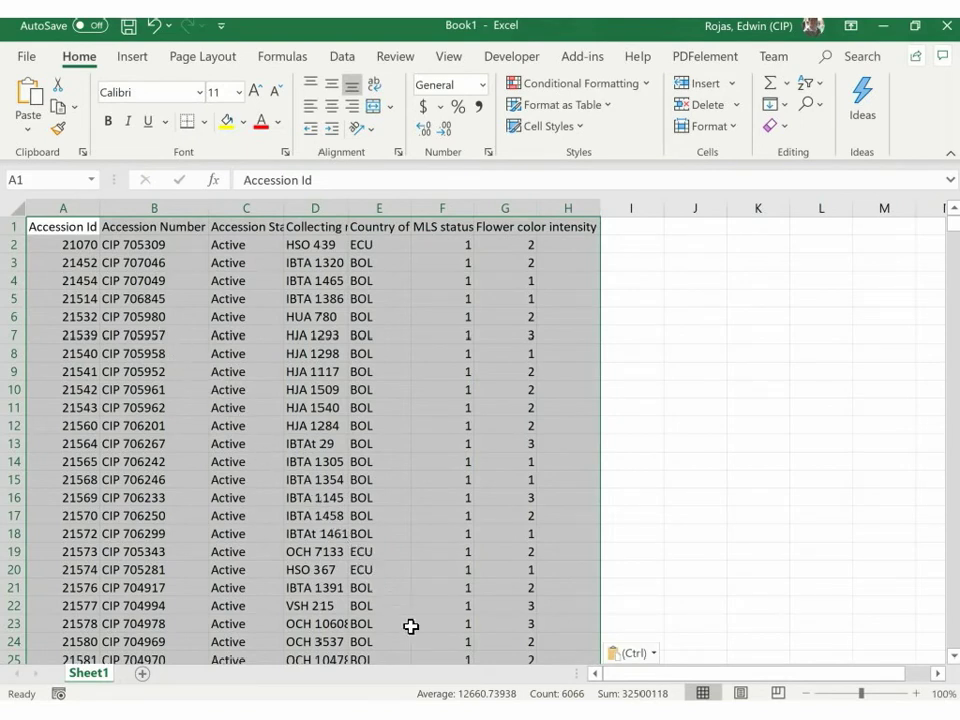
Switch back to the Search Wizard, add all search results to the Fixed List folder, and display that folder's accessions.
mouse_move(522, 697)
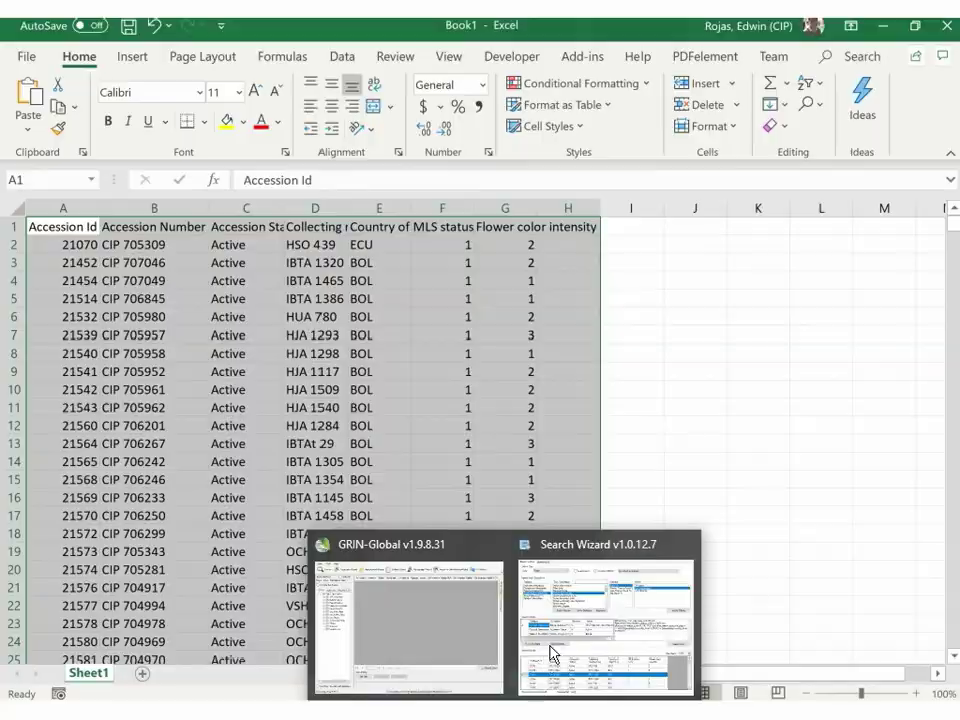
click(551, 652)
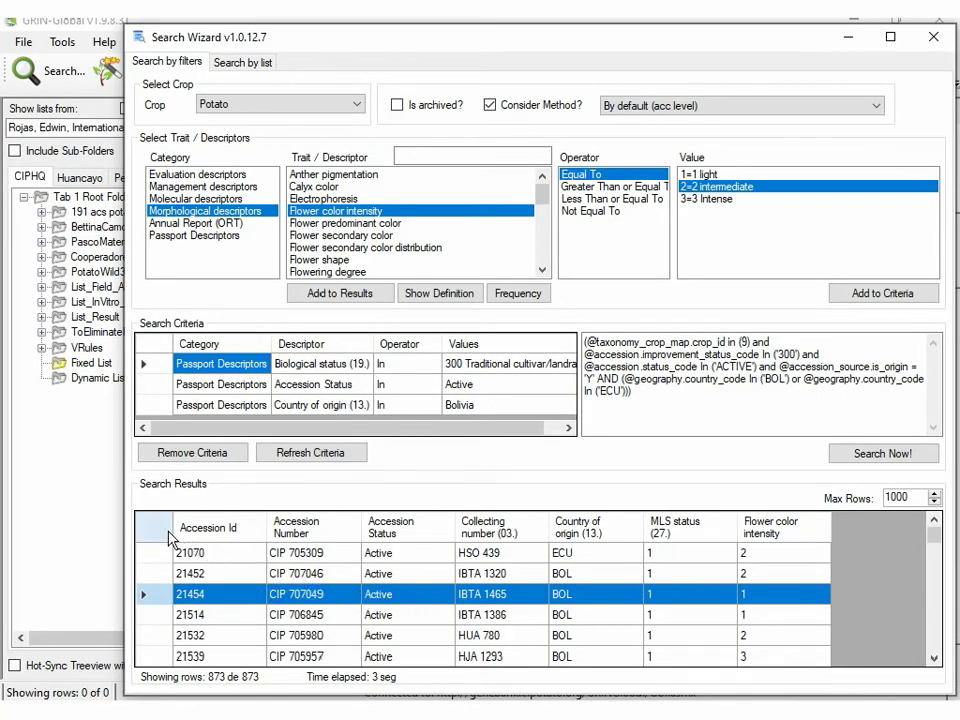
key(ctrl+a)
drag(235, 587, 125, 410)
drag(101, 370, 100, 362)
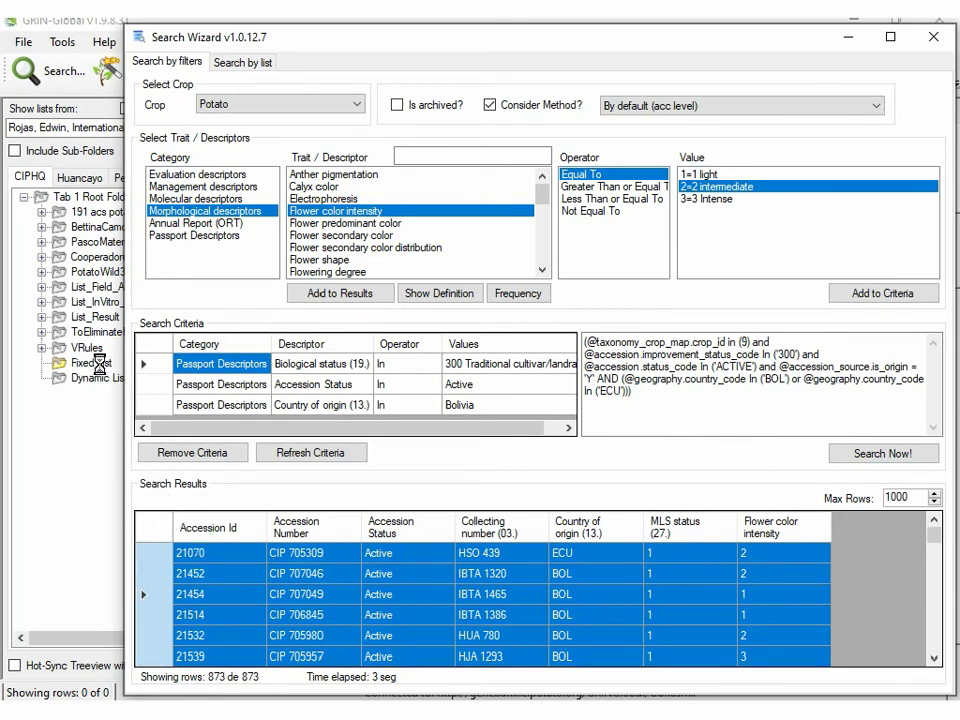
click(104, 363)
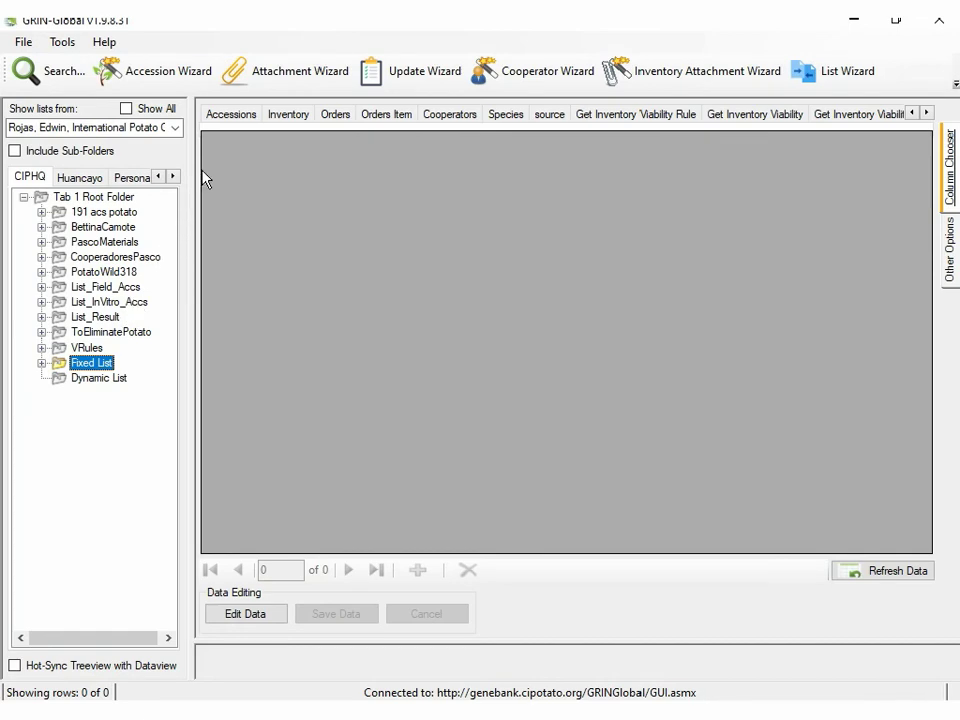
click(229, 118)
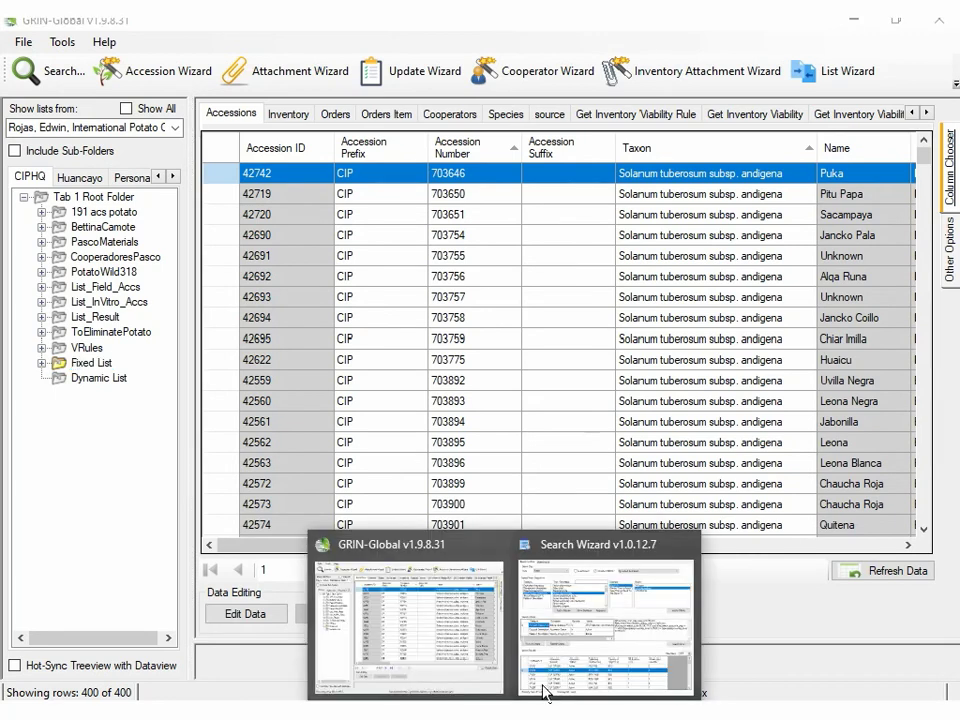
From the Search Wizard, add the search query text to the Dynamic List folder, and return to the wizard.
click(546, 625)
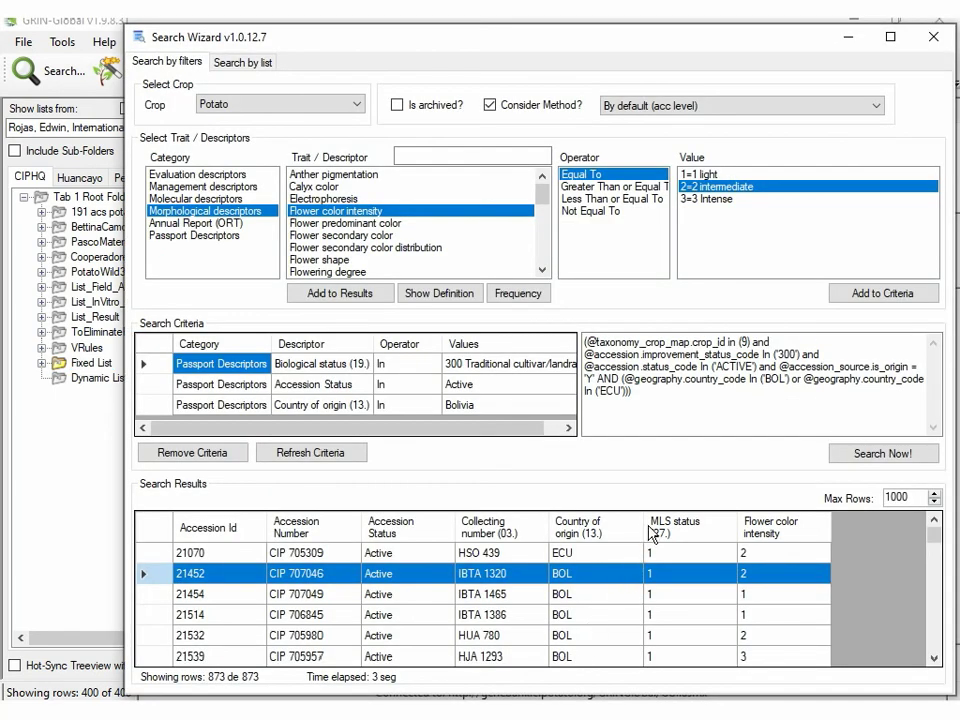
drag(667, 434, 108, 383)
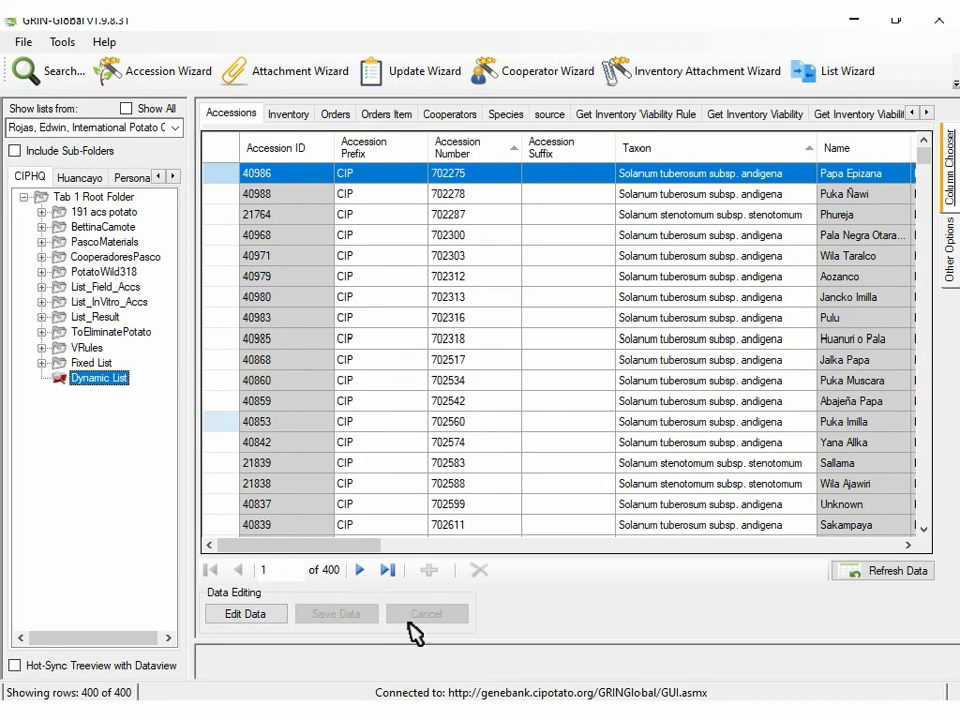
mouse_move(487, 708)
click(545, 675)
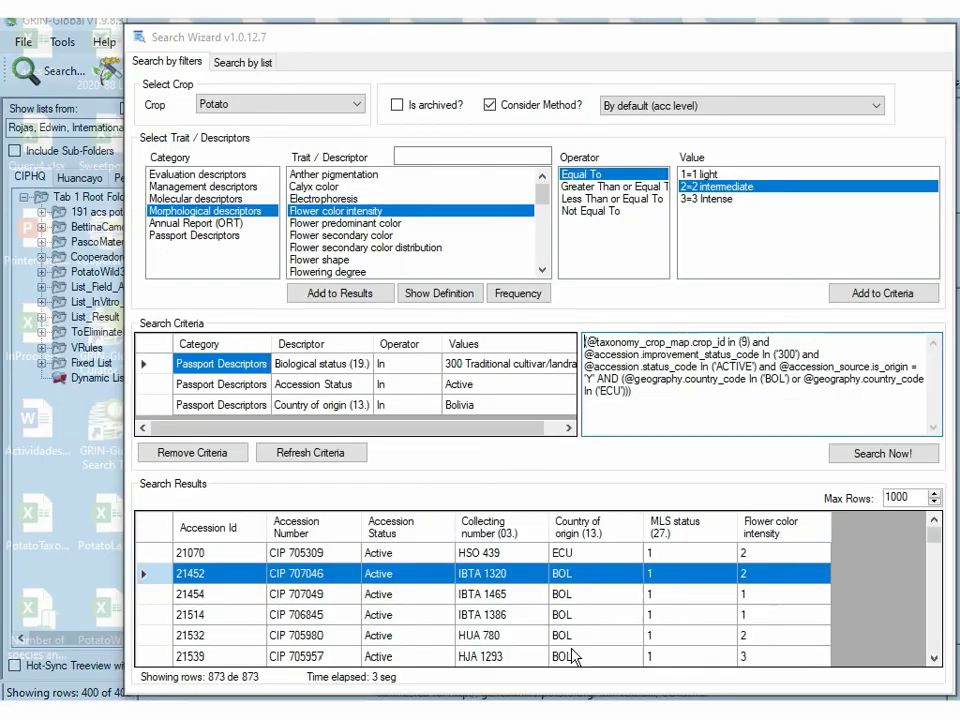